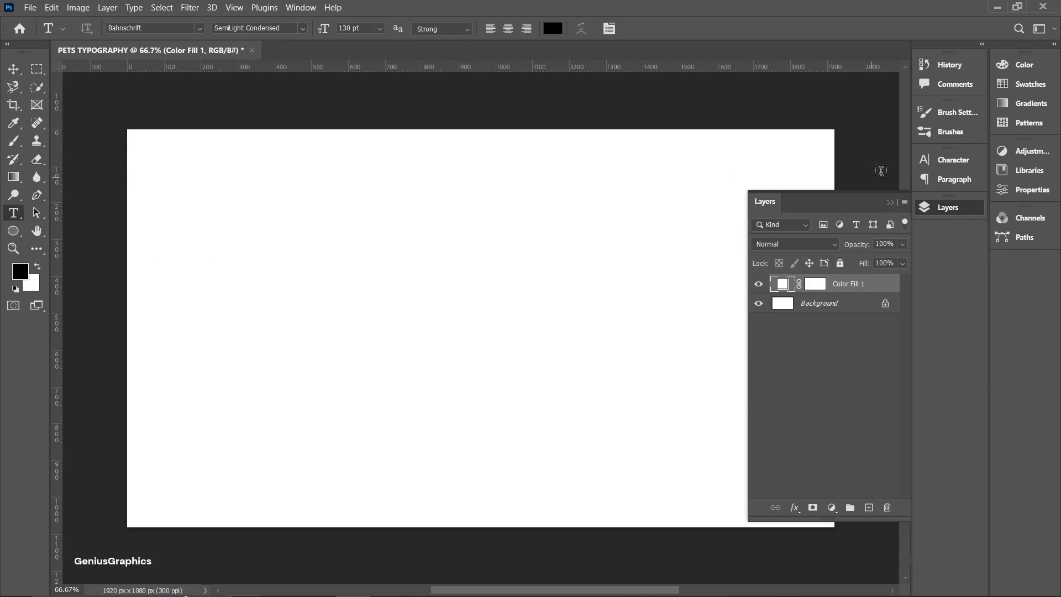
- Add the text "COZY" in black 130 pt Bahnschrift and move it to the centre of the canvas
click(940, 159)
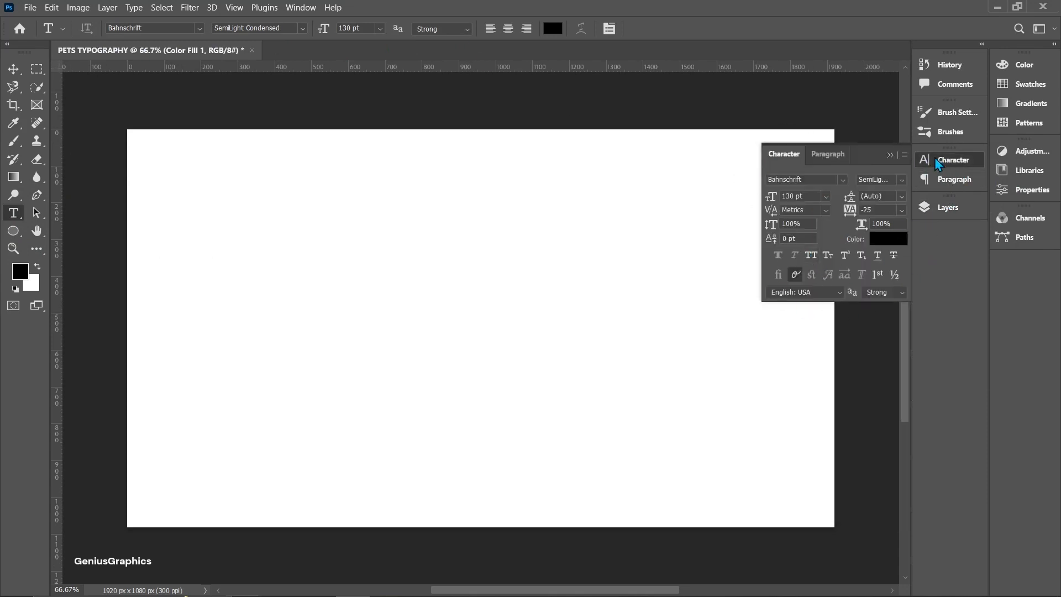
click(891, 156)
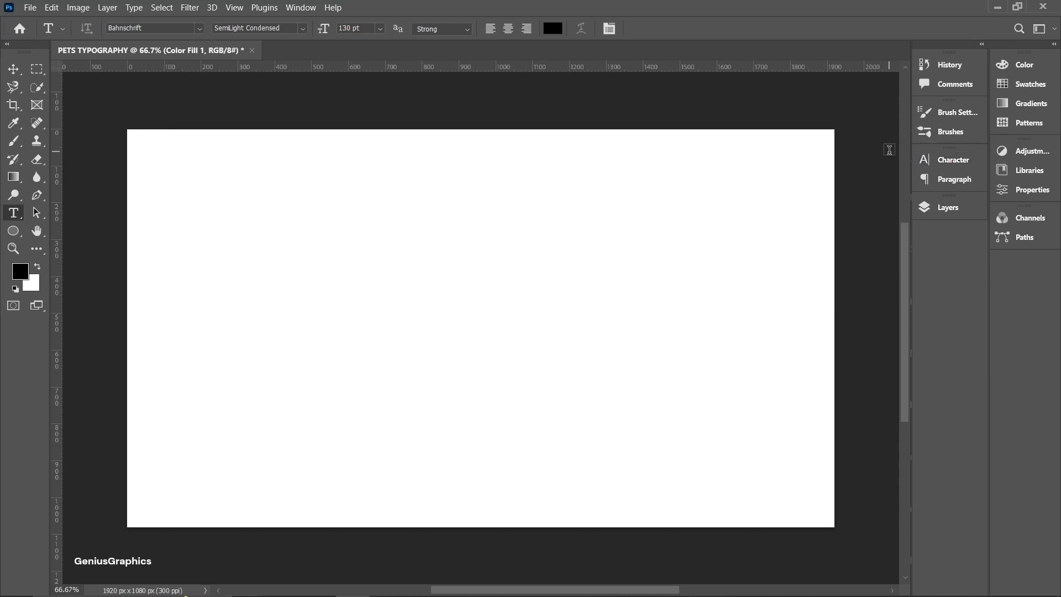
click(931, 209)
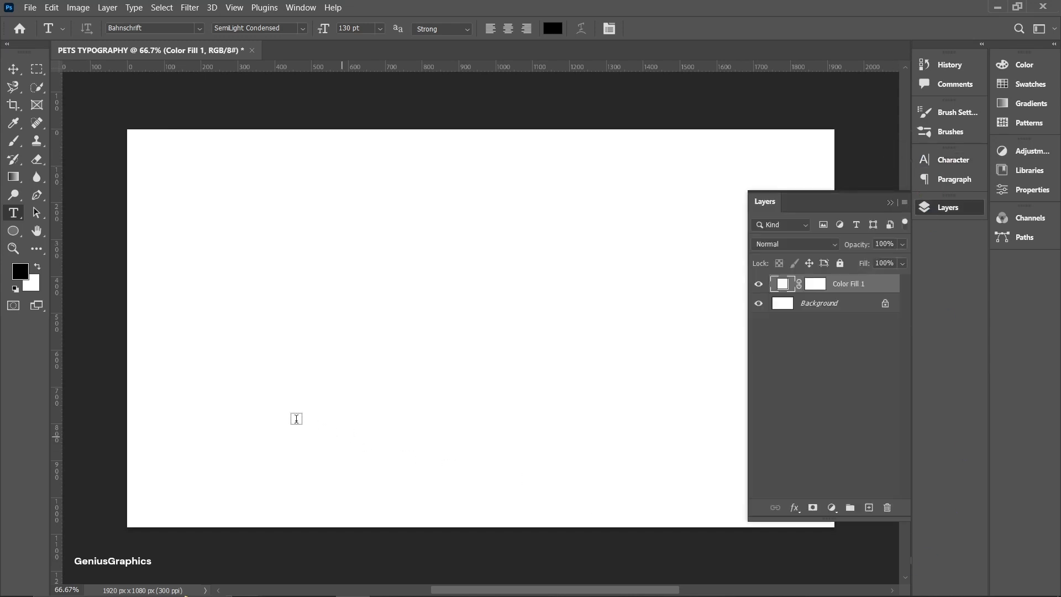
click(228, 381)
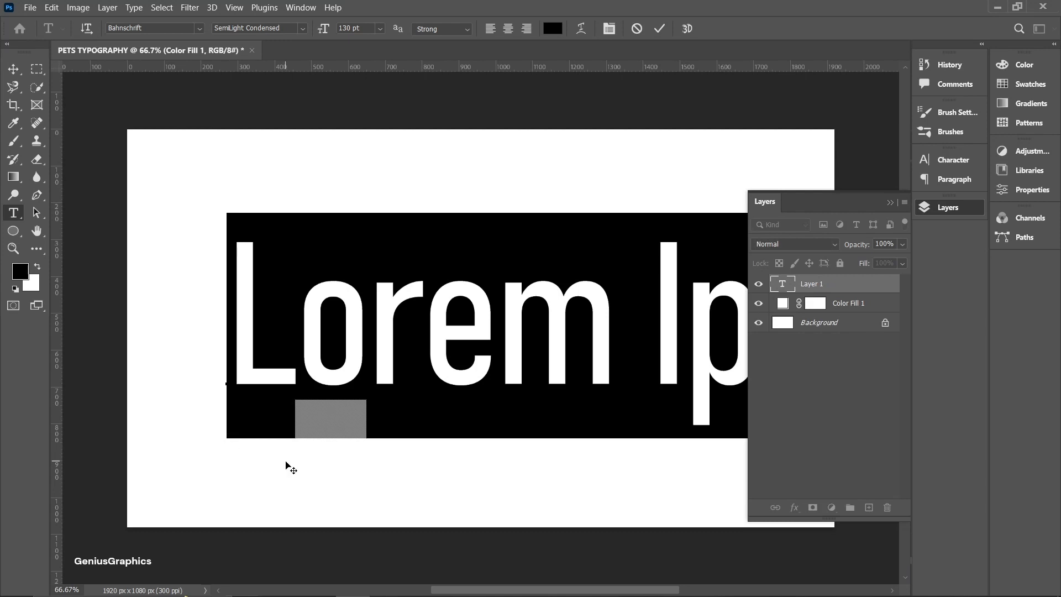
text(C)
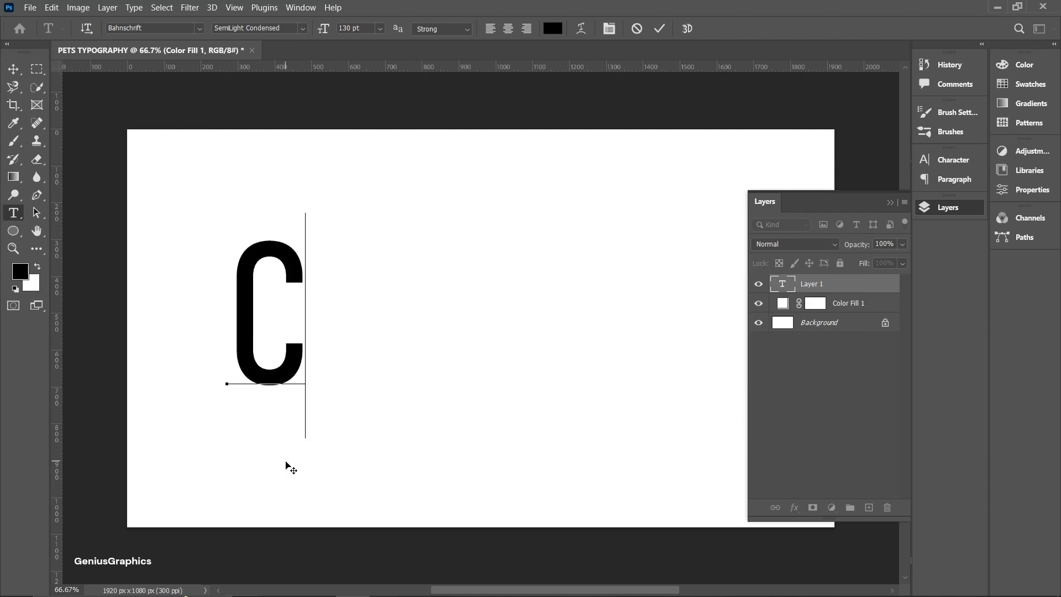
text(OZY)
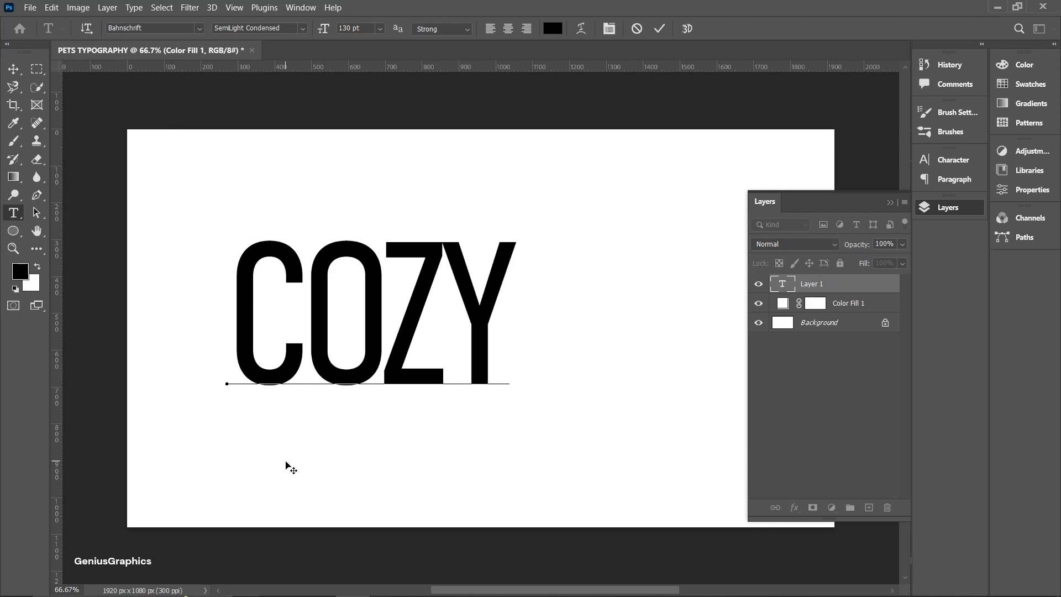
click(14, 70)
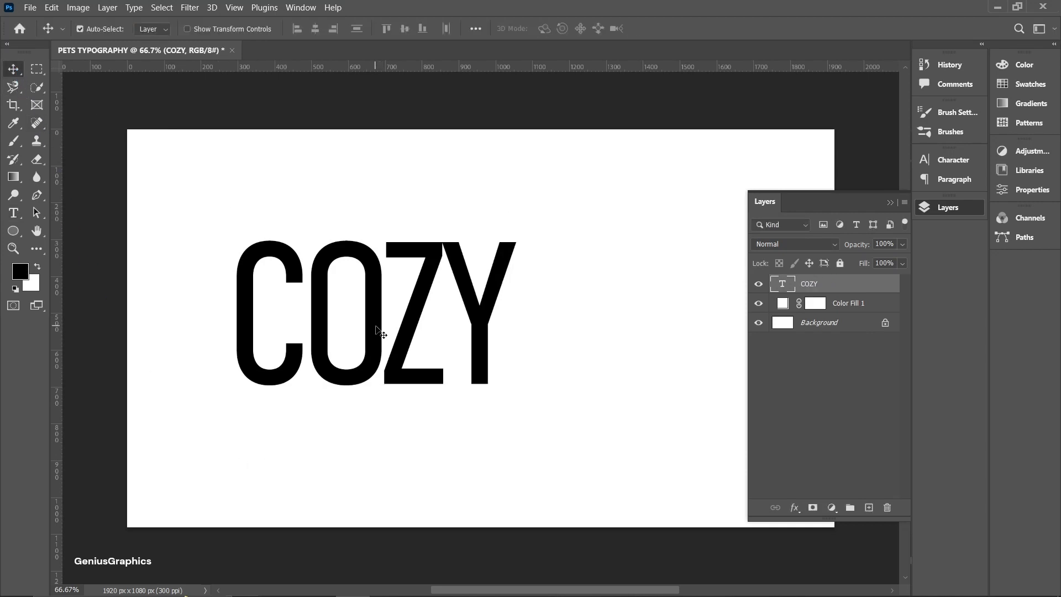
drag(377, 328, 477, 369)
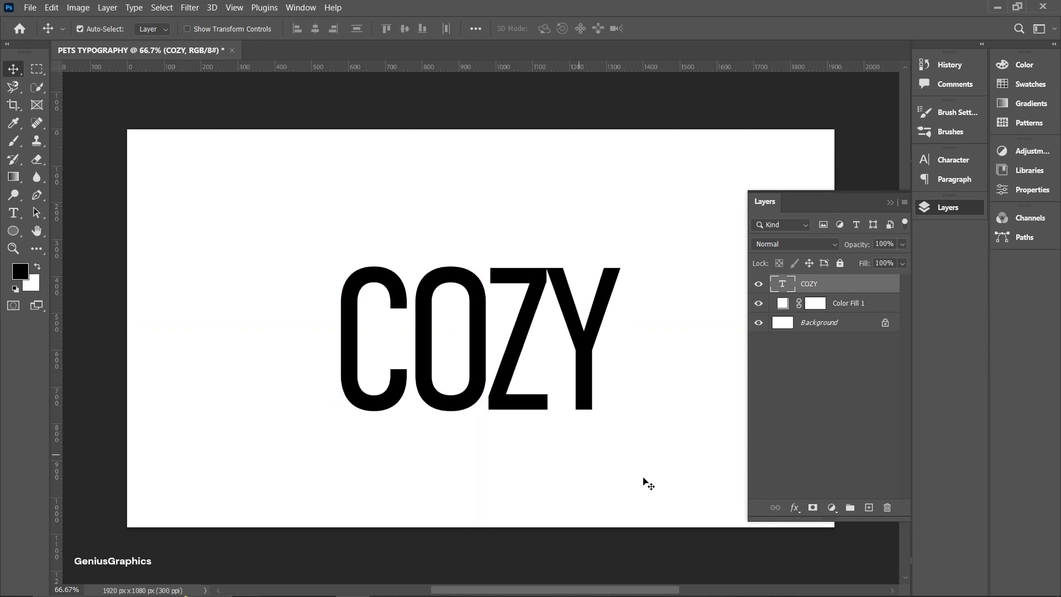
- Place the DOG JPEG image from Downloads as an embedded object above the text
click(36, 8)
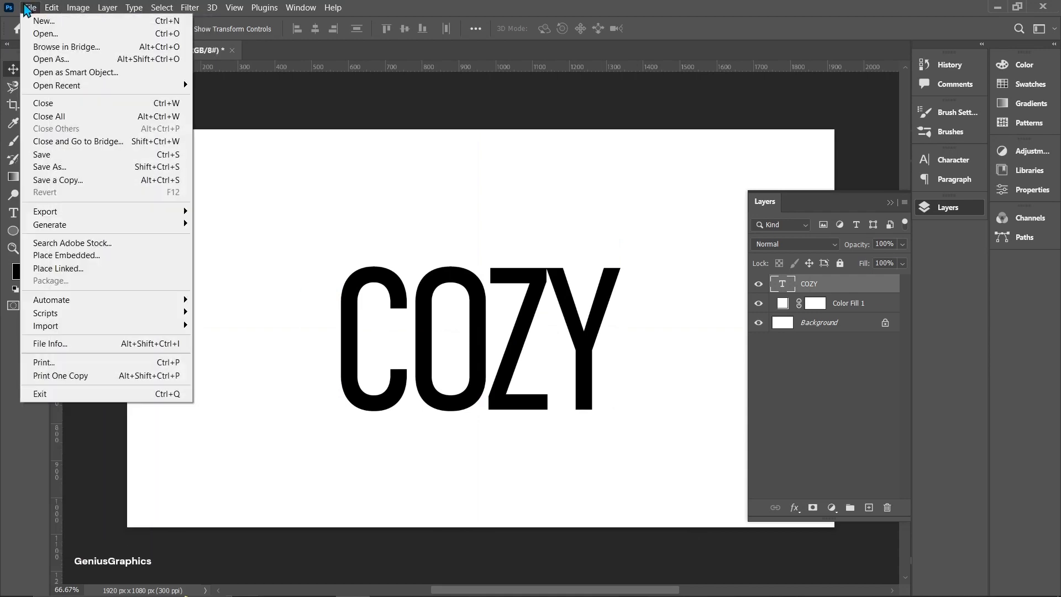
click(57, 255)
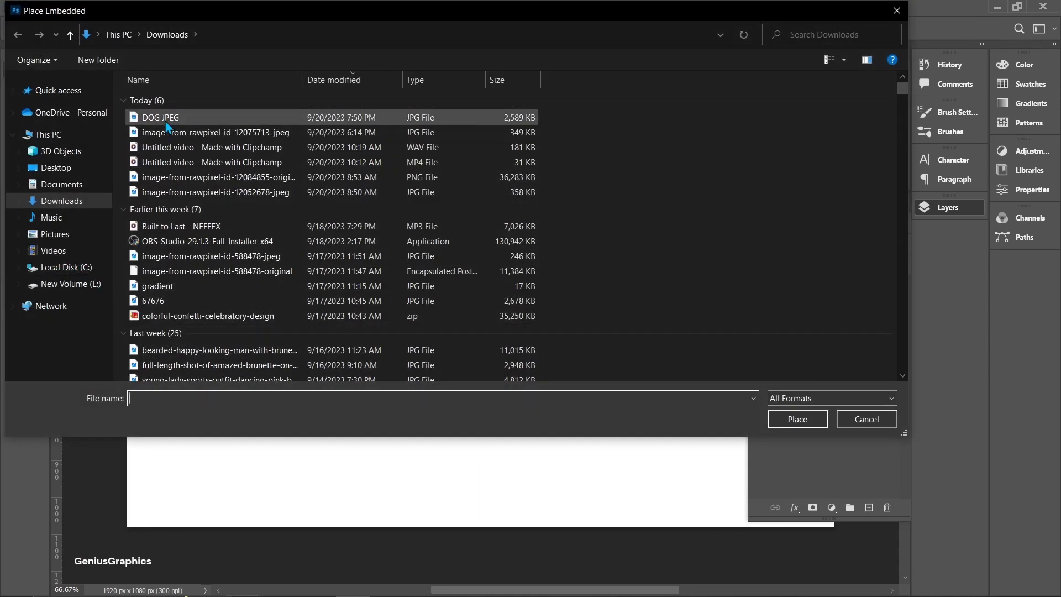
click(165, 122)
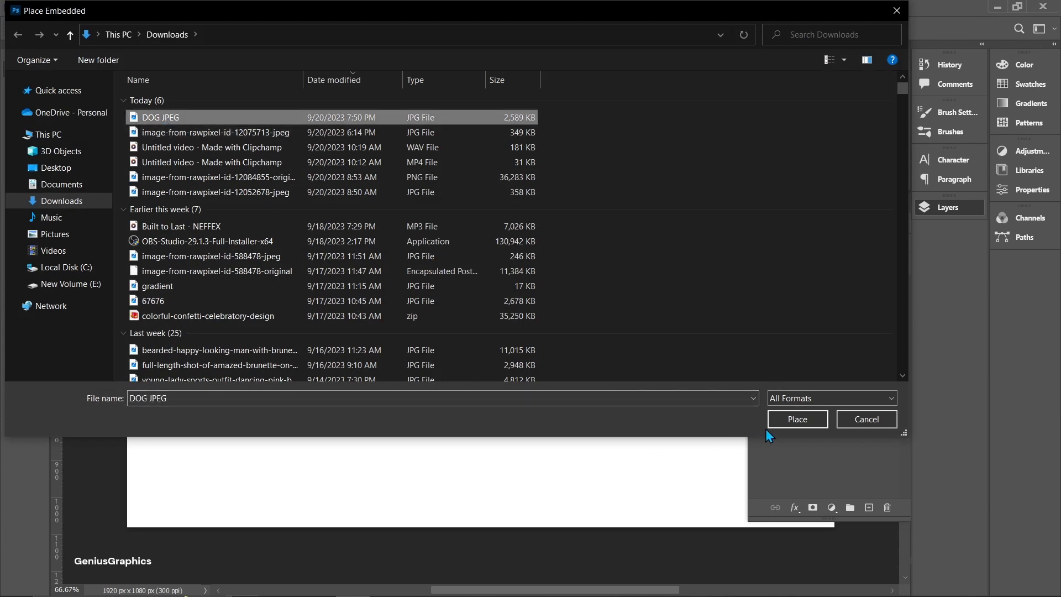
click(801, 420)
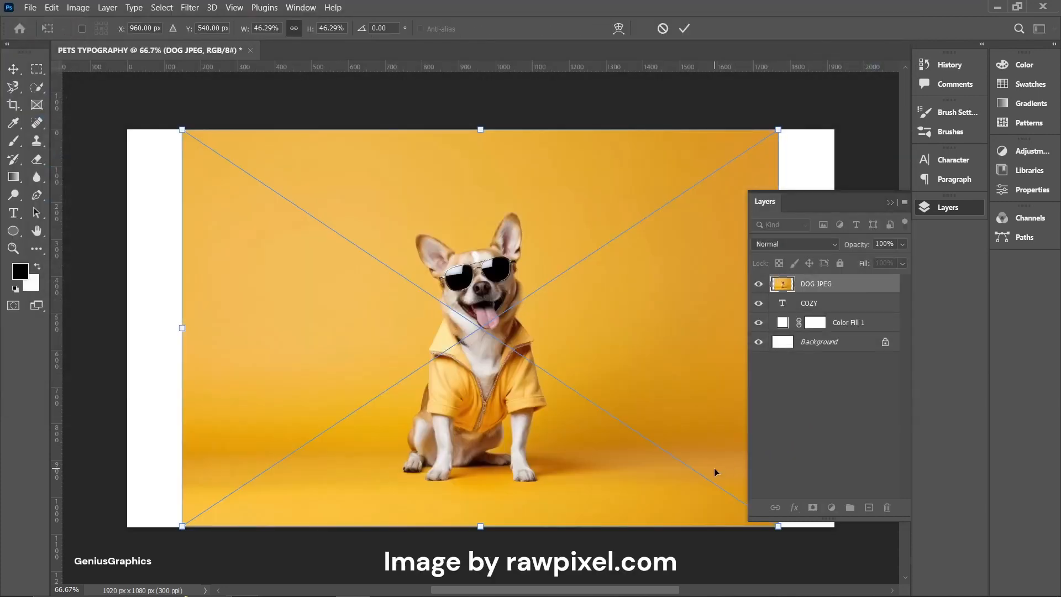
- Lower the opacity of the dog image to 64% so that the text shows through
click(902, 245)
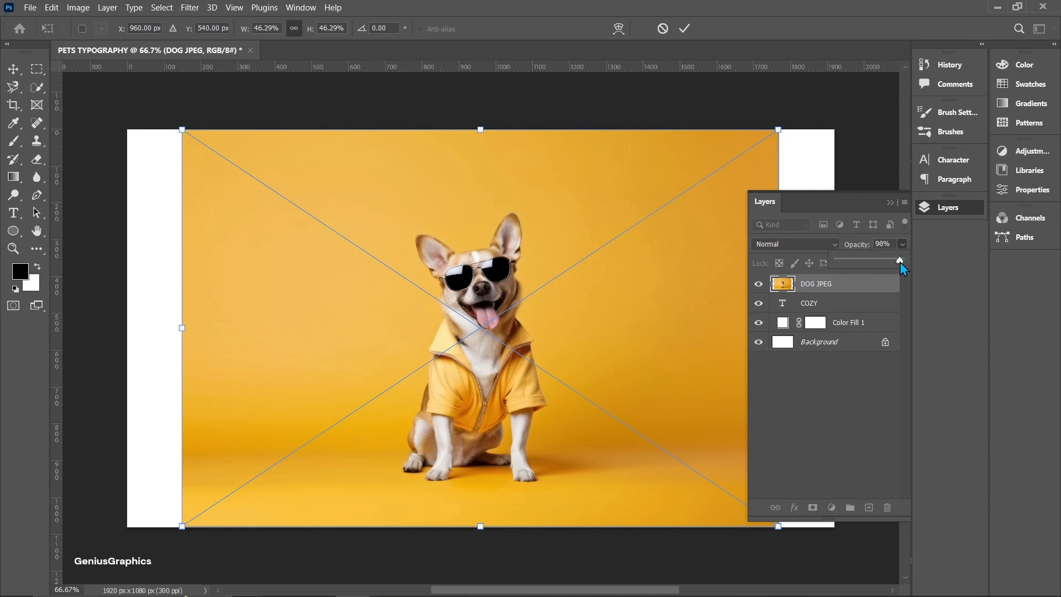
mouse_move(881, 263)
mouse_down()
mouse_move(865, 264)
mouse_move(879, 262)
mouse_up()
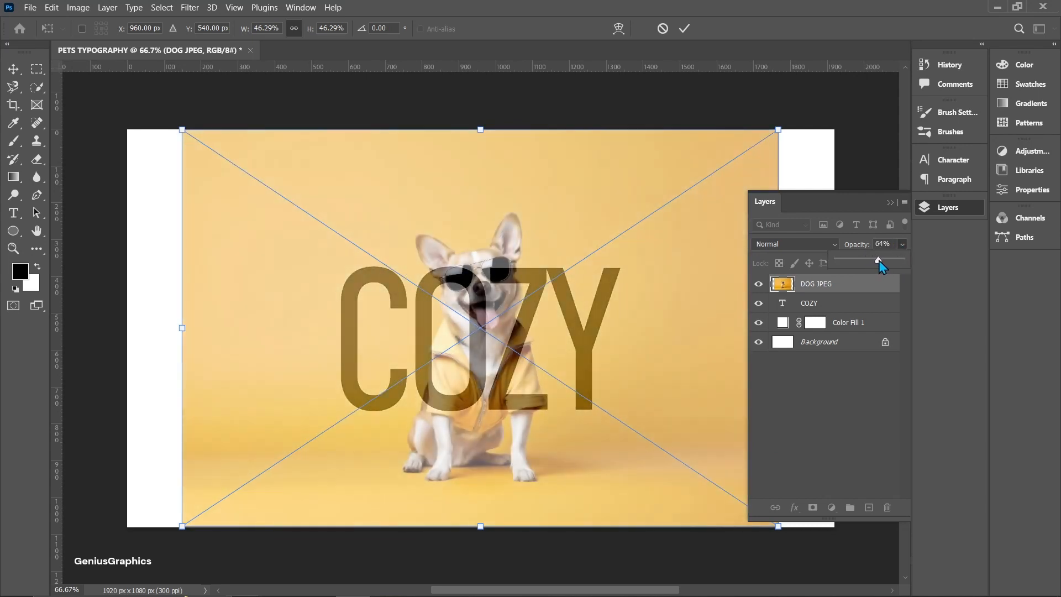
click(890, 202)
- Slightly enlarge the dog image and move it up so the head rises above the COZY text and the paws extend below it
drag(547, 513, 547, 460)
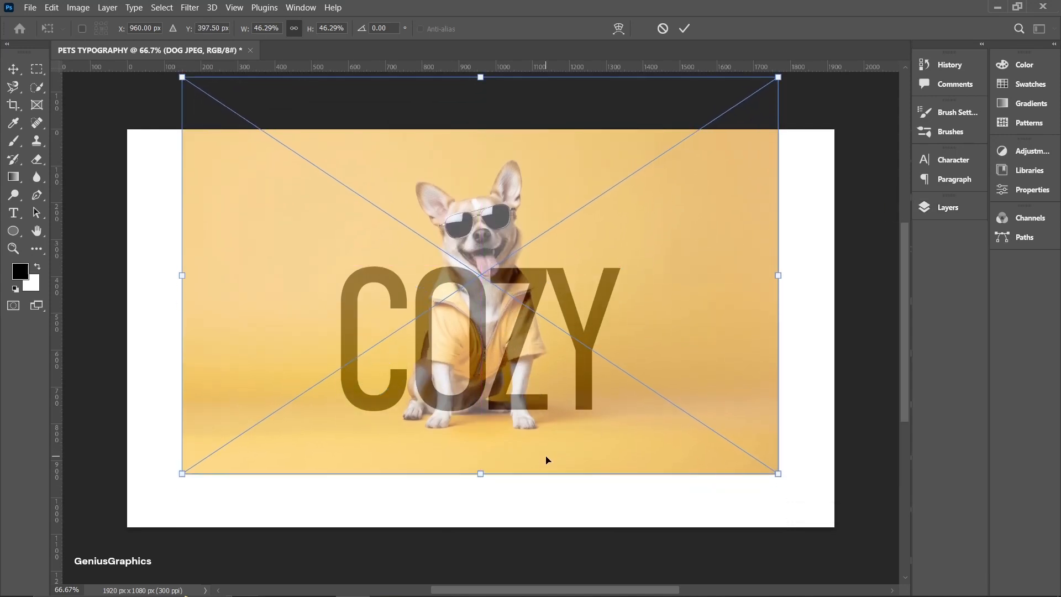
drag(779, 475, 794, 485)
drag(540, 457, 532, 442)
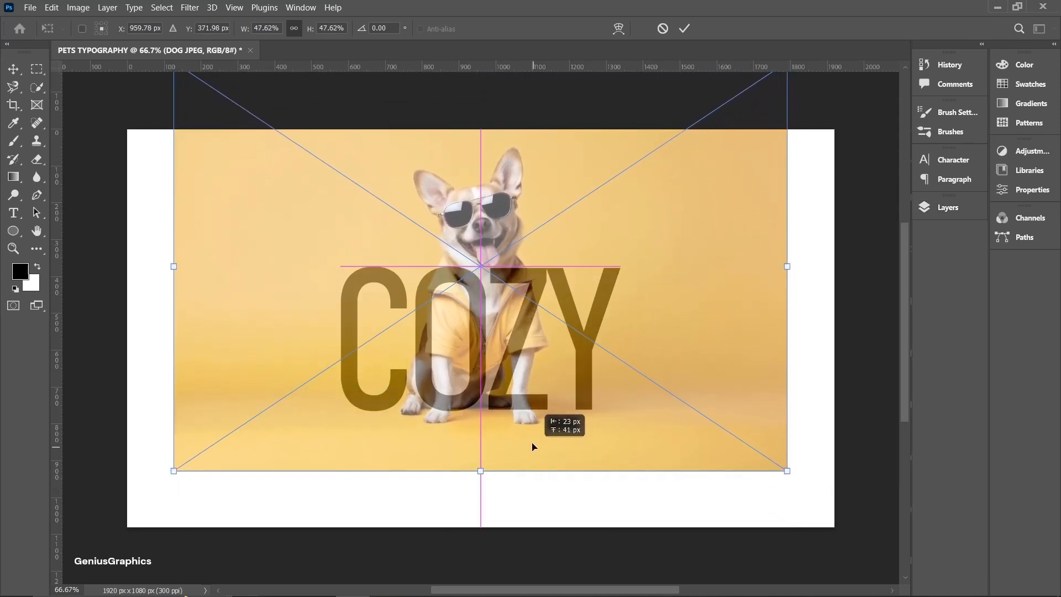
drag(789, 471, 794, 473)
drag(472, 434, 476, 436)
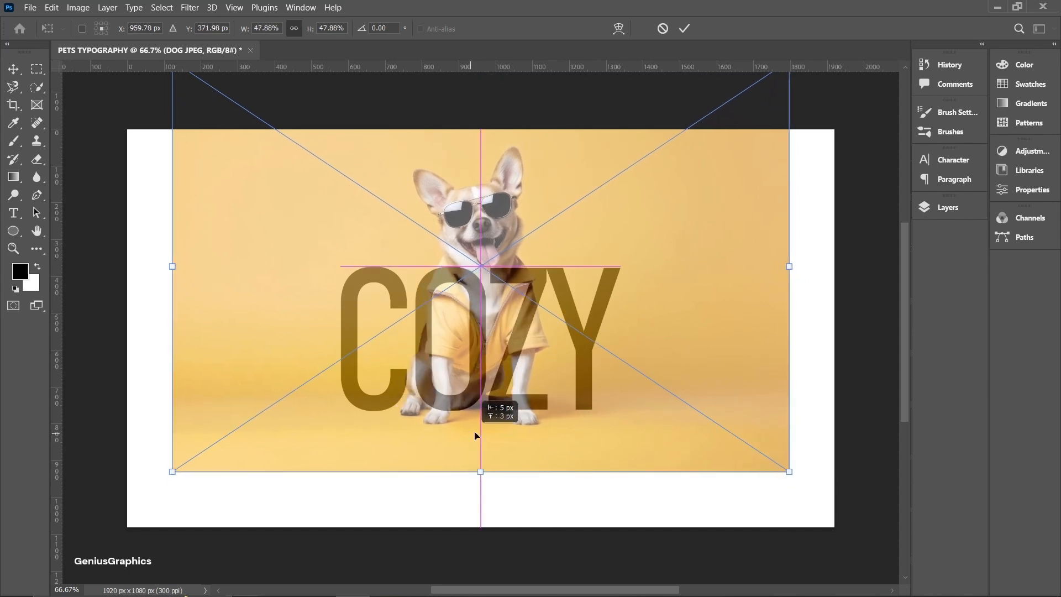
drag(788, 471, 791, 473)
drag(517, 467, 512, 449)
drag(791, 473, 801, 481)
drag(537, 432, 533, 427)
click(13, 69)
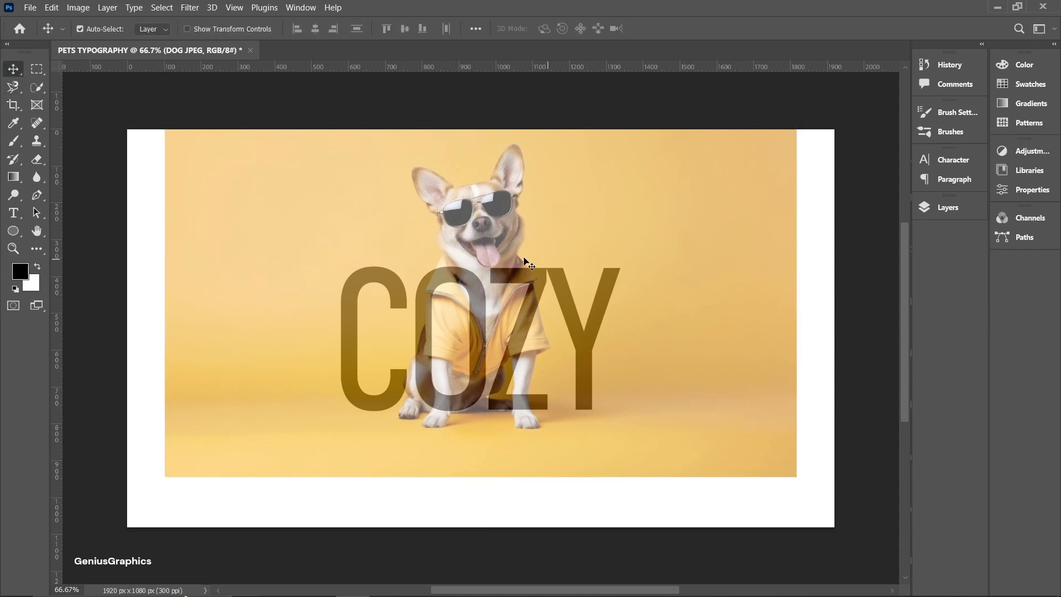
- Set the dog layer's opacity to 100% and clip it to the COZY text with a clipping mask
click(956, 207)
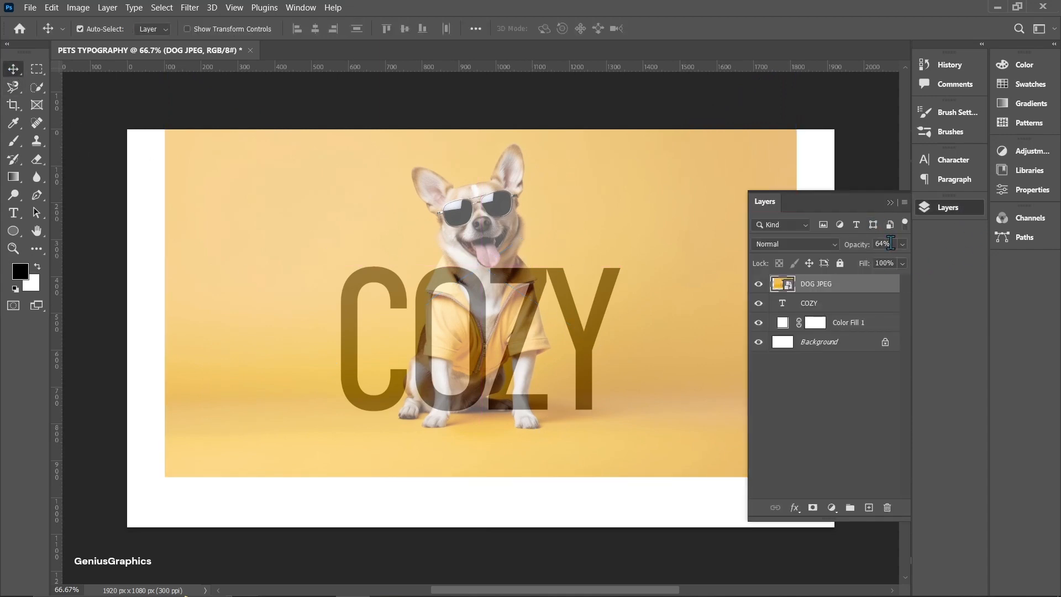
click(901, 246)
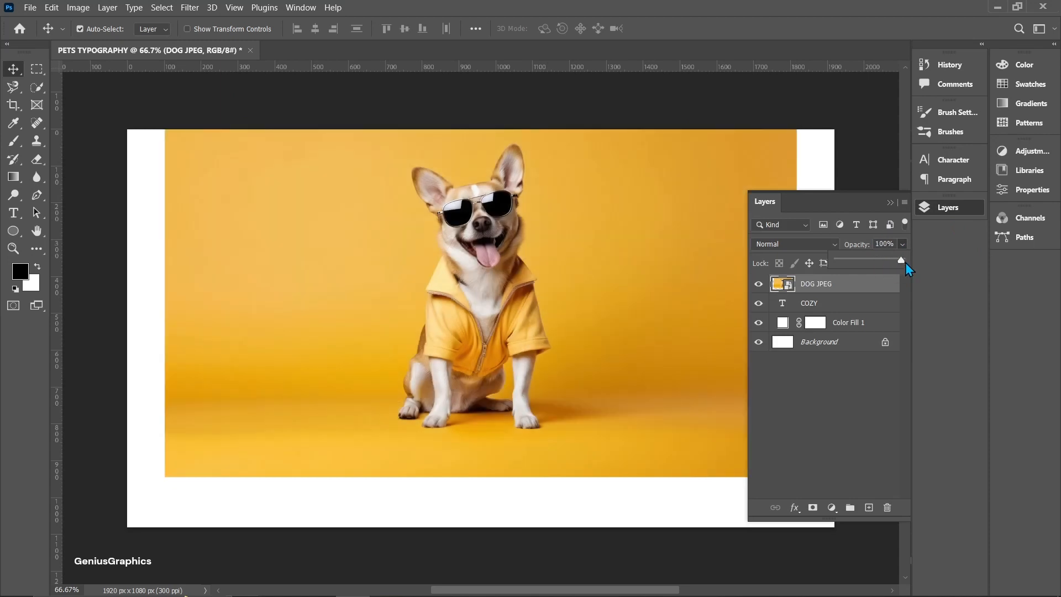
right_click(850, 285)
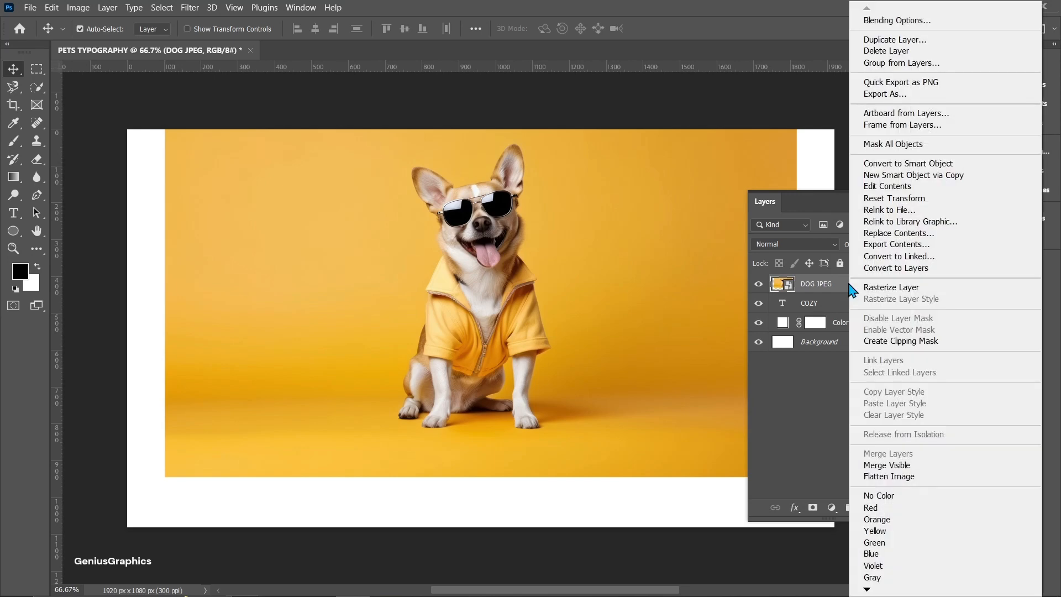
click(928, 343)
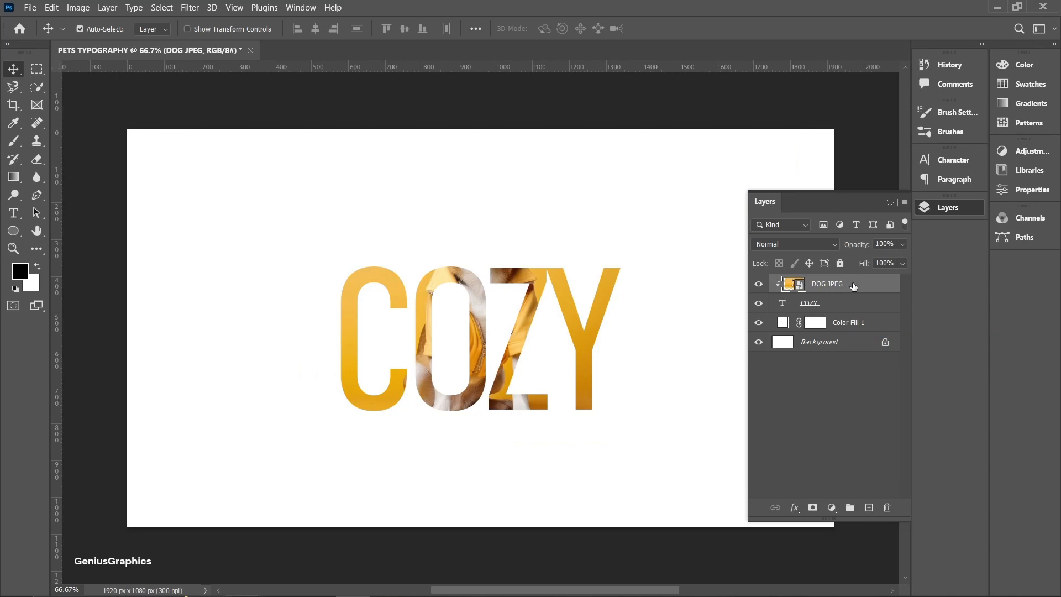
- Duplicate the clipped dog layer and select the dog as the subject on the copy
key(ctrl+j)
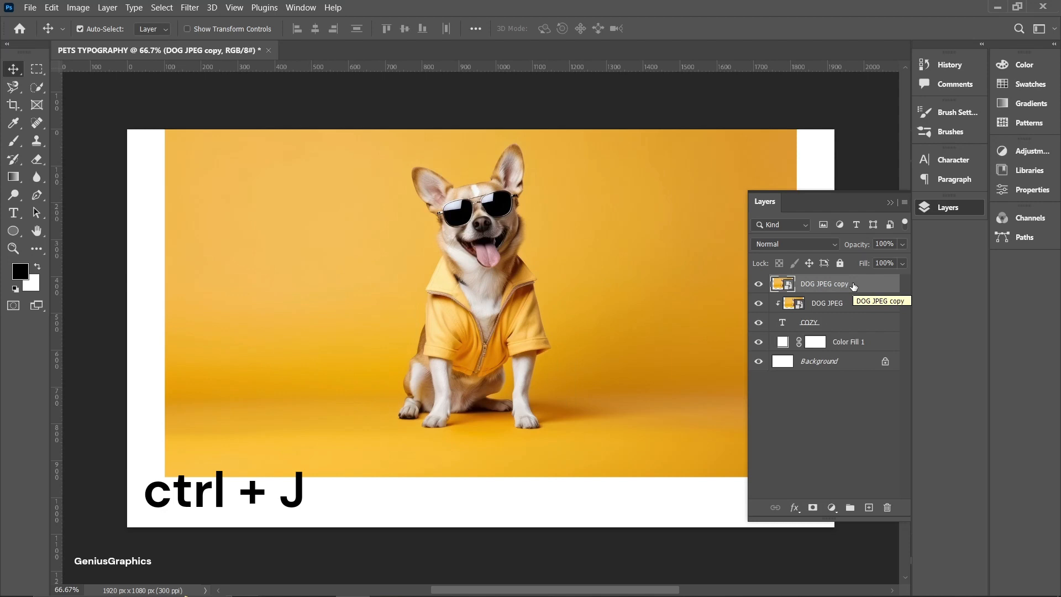
click(38, 89)
right_click(38, 89)
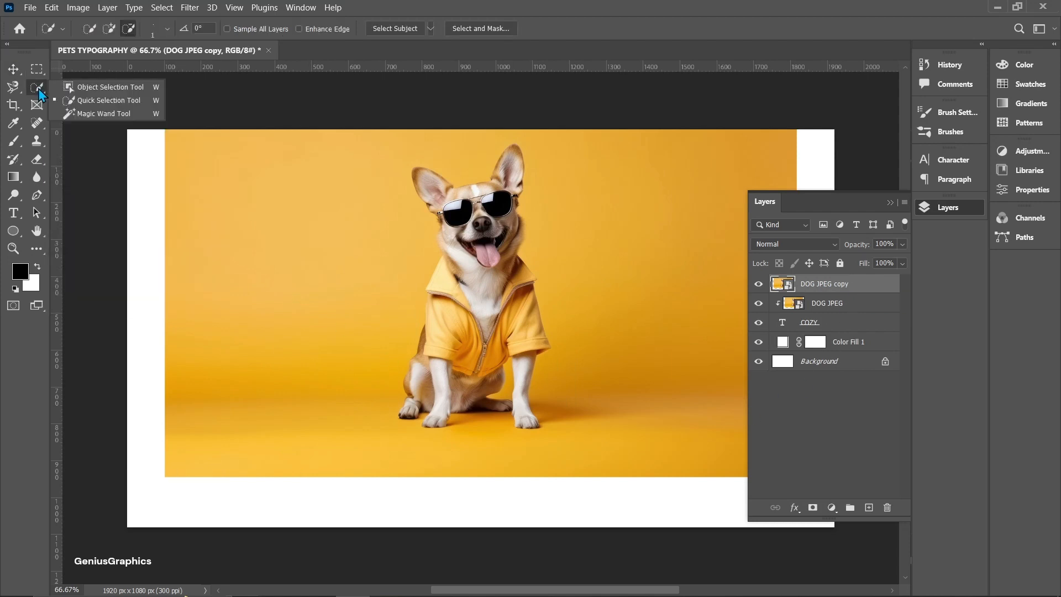
click(99, 113)
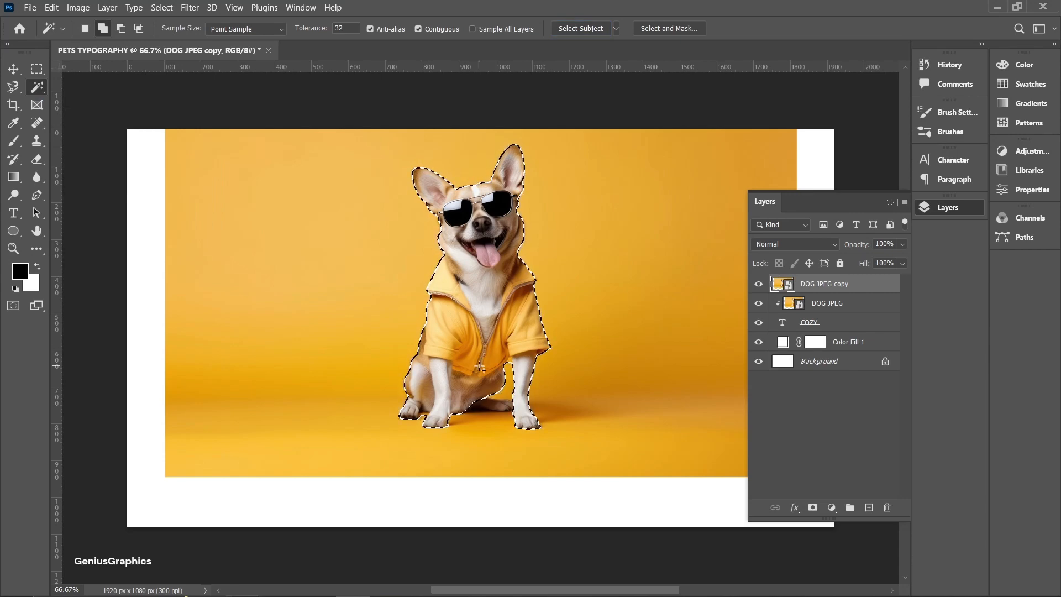
- Subtract the yellow gap between the dog's back paw and front paw from the selection with the Quick Selection tool
scroll(480, 366, up, 6)
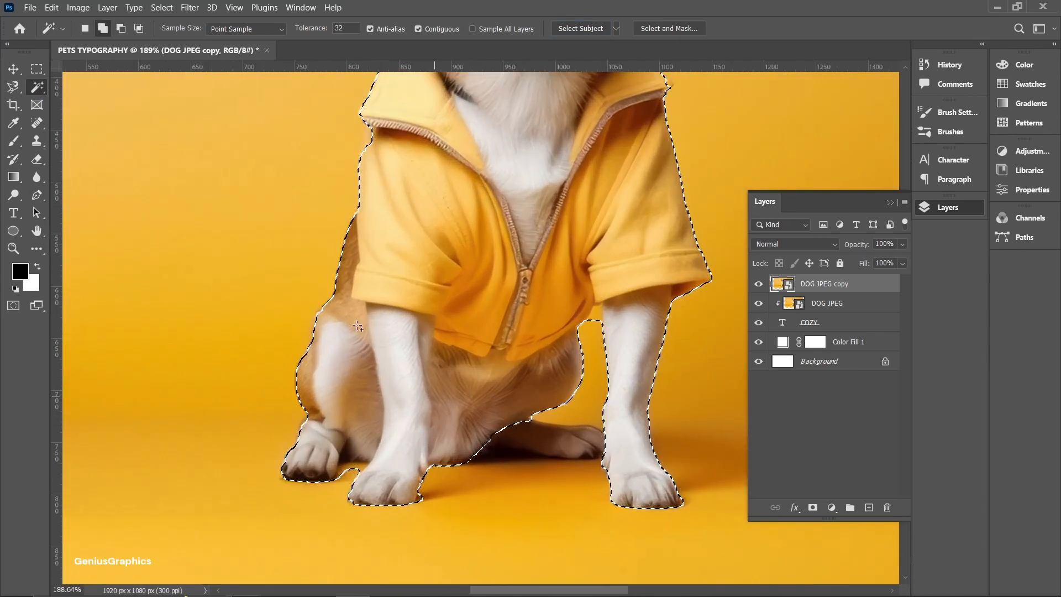
right_click(37, 86)
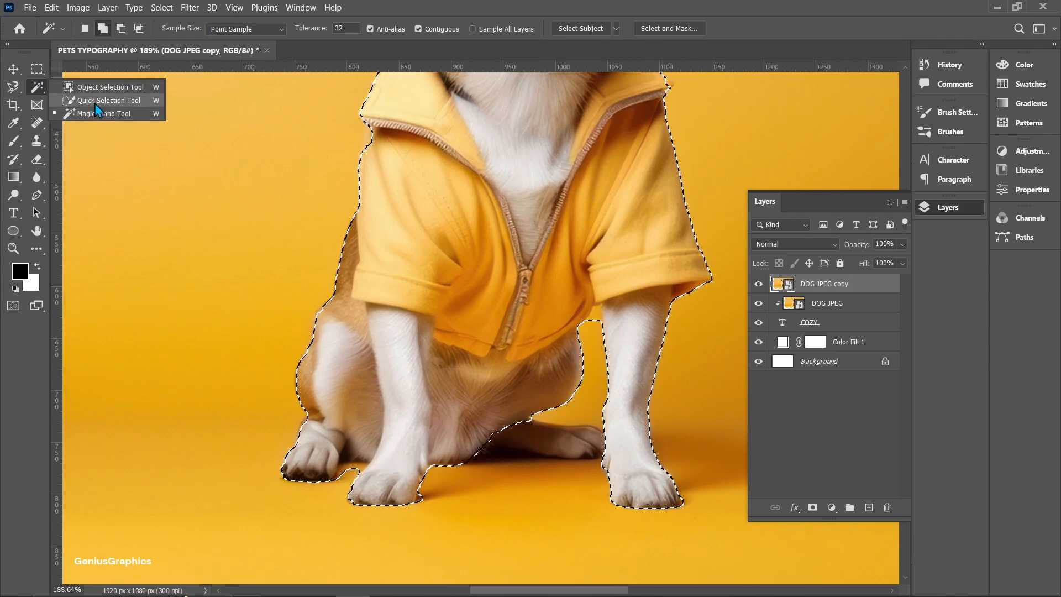
click(94, 100)
scroll(347, 399, up, 3)
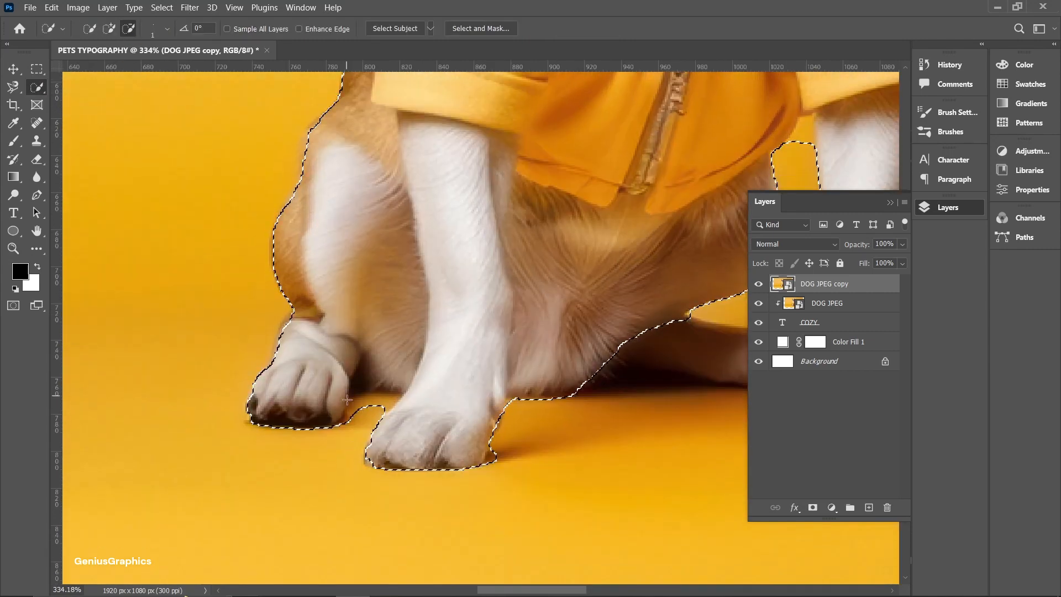
mouse_move(353, 420)
mouse_down()
mouse_move(395, 403)
mouse_move(352, 402)
mouse_move(394, 396)
mouse_move(358, 404)
mouse_up()
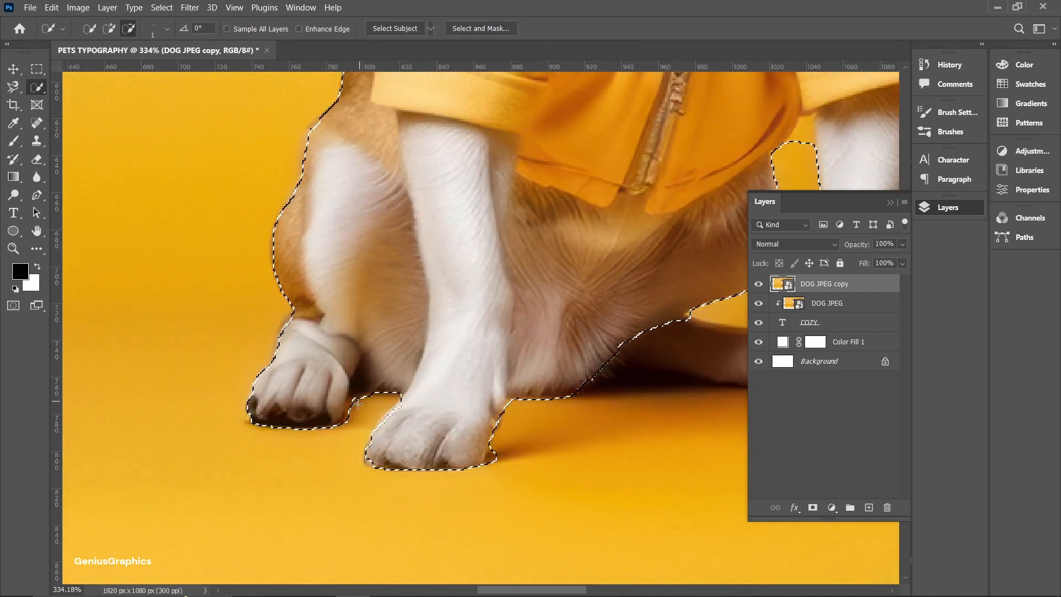
- Add the unselected hind leg lying between the two front legs to the selection
scroll(357, 404, down, 7)
scroll(519, 411, up, 7)
scroll(528, 326, down, 3)
scroll(528, 332, up, 5)
mouse_move(518, 320)
mouse_down()
mouse_move(703, 349)
mouse_move(512, 343)
mouse_move(464, 384)
mouse_move(715, 360)
mouse_up()
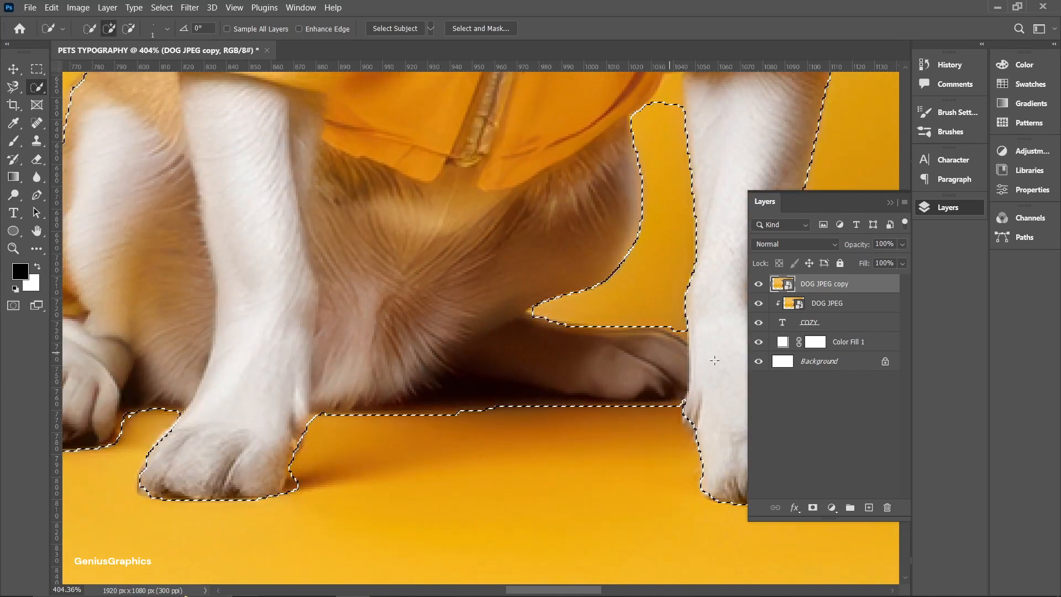
- Set the Quick Selection brush size to 7 px and subtract the background just above the added hind paw
right_click(93, 77)
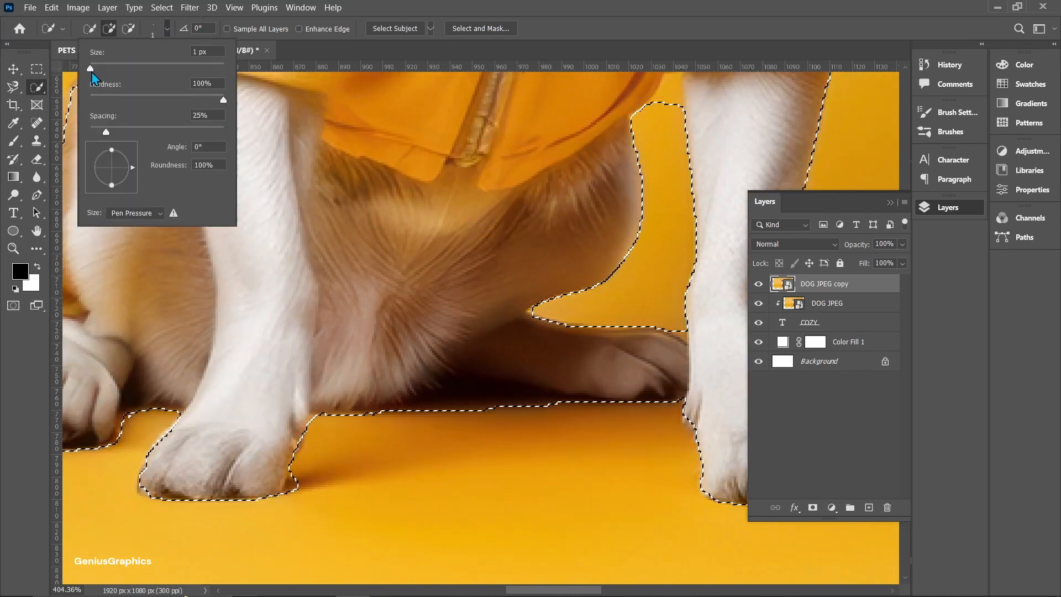
drag(92, 77, 95, 78)
click(128, 28)
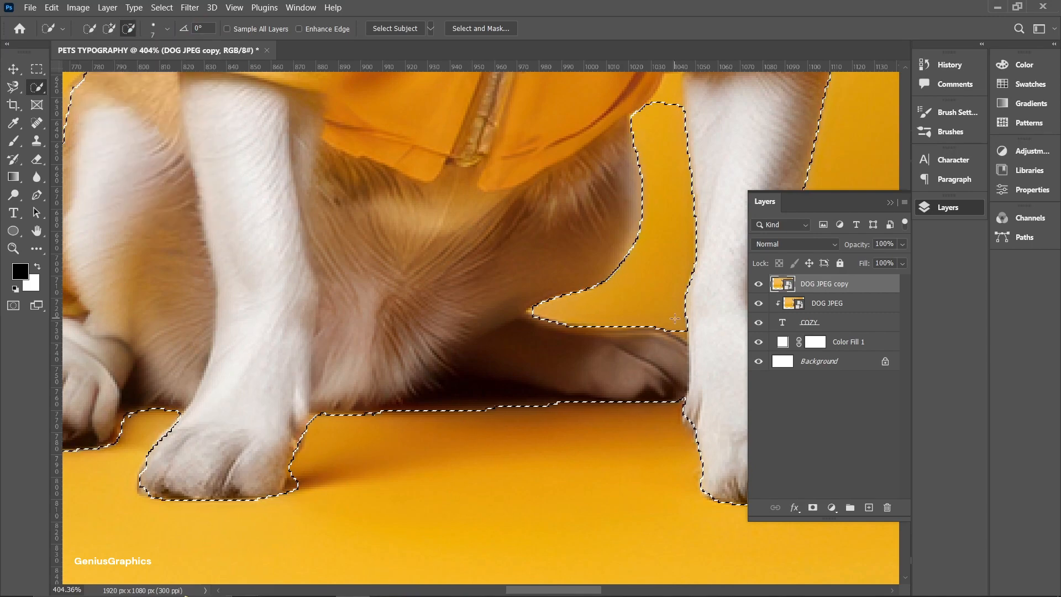
drag(675, 319, 681, 328)
click(109, 28)
- Inspect the selection outline around the dog's paws for inaccurate edges
scroll(514, 301, down, 6)
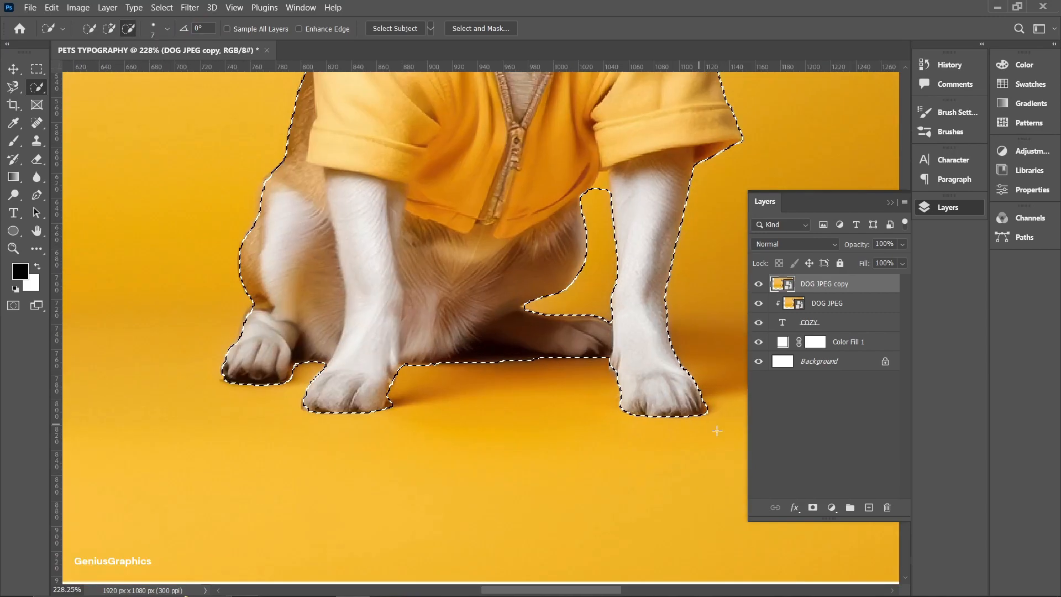
scroll(716, 425, up, 7)
scroll(586, 406, down, 8)
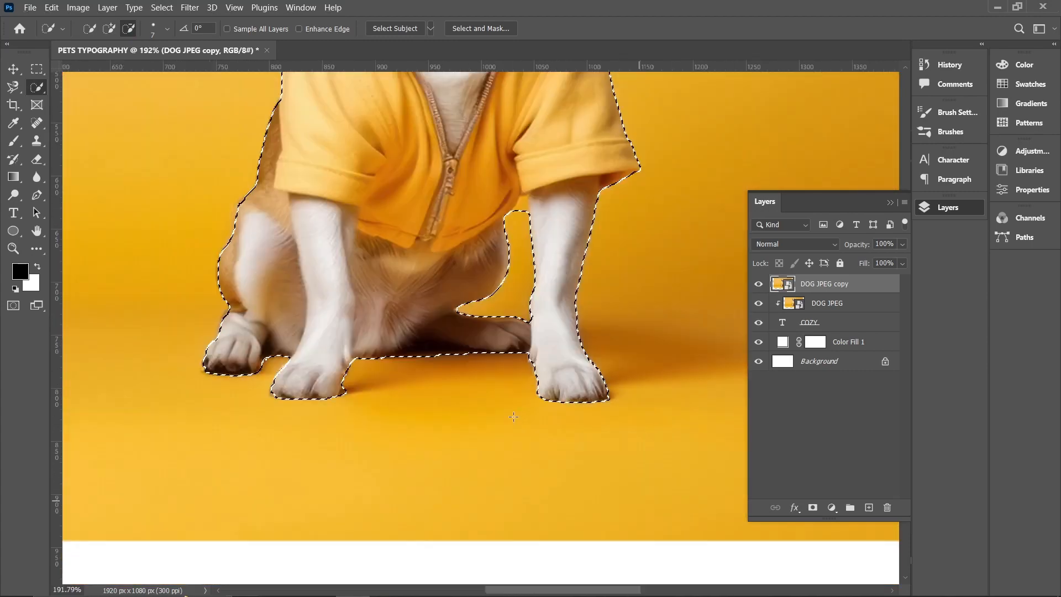
scroll(318, 420, up, 8)
scroll(232, 233, down, 2)
scroll(219, 218, up, 2)
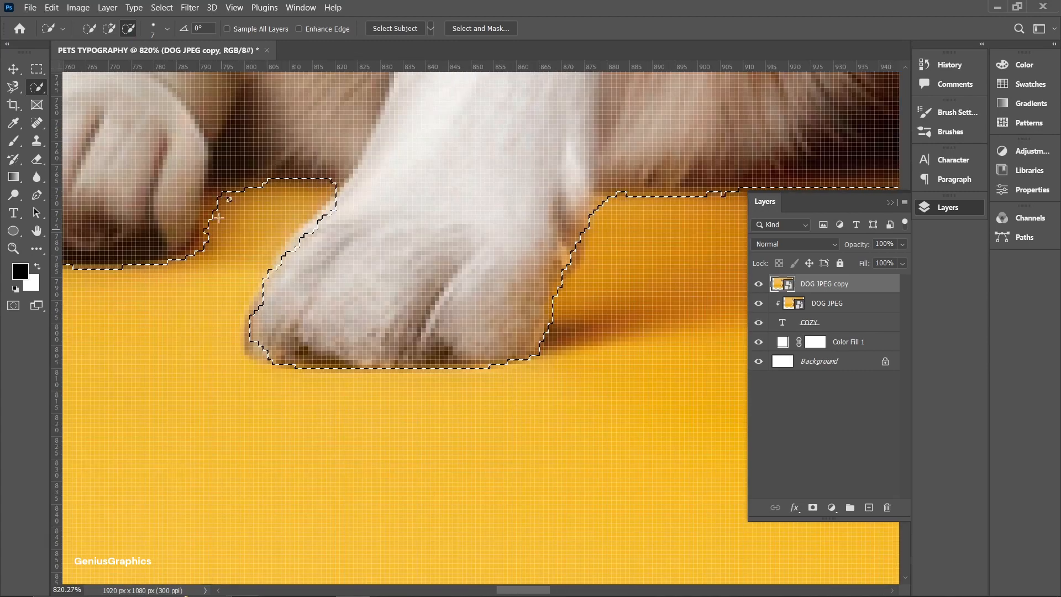
- Mask the DOG JPEG copy layer with the finished dog selection to hide its yellow background
scroll(219, 218, down, 6)
scroll(244, 233, up, 4)
scroll(313, 270, down, 3)
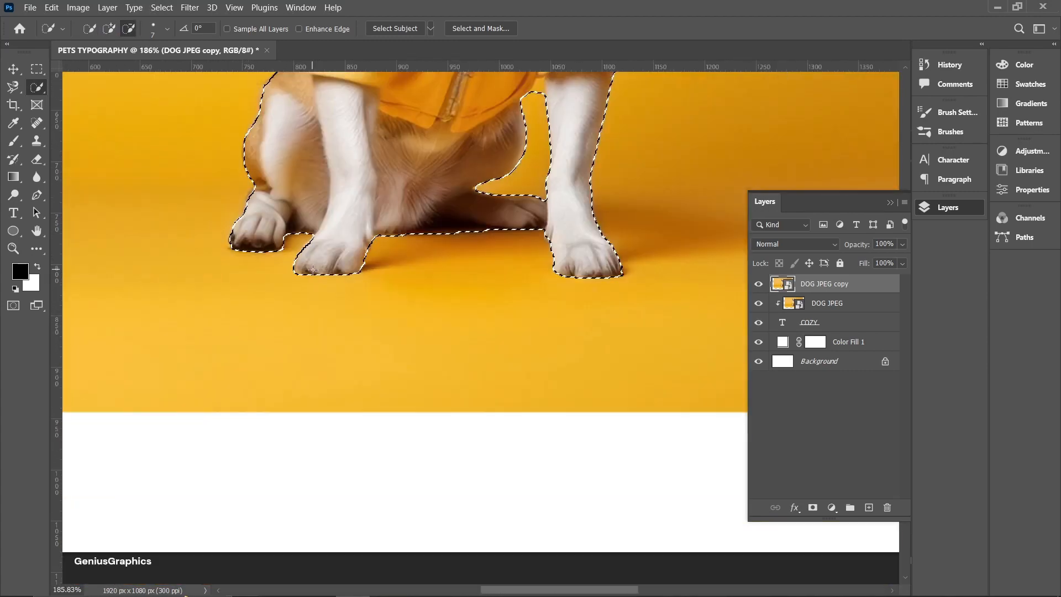
scroll(313, 270, down, 5)
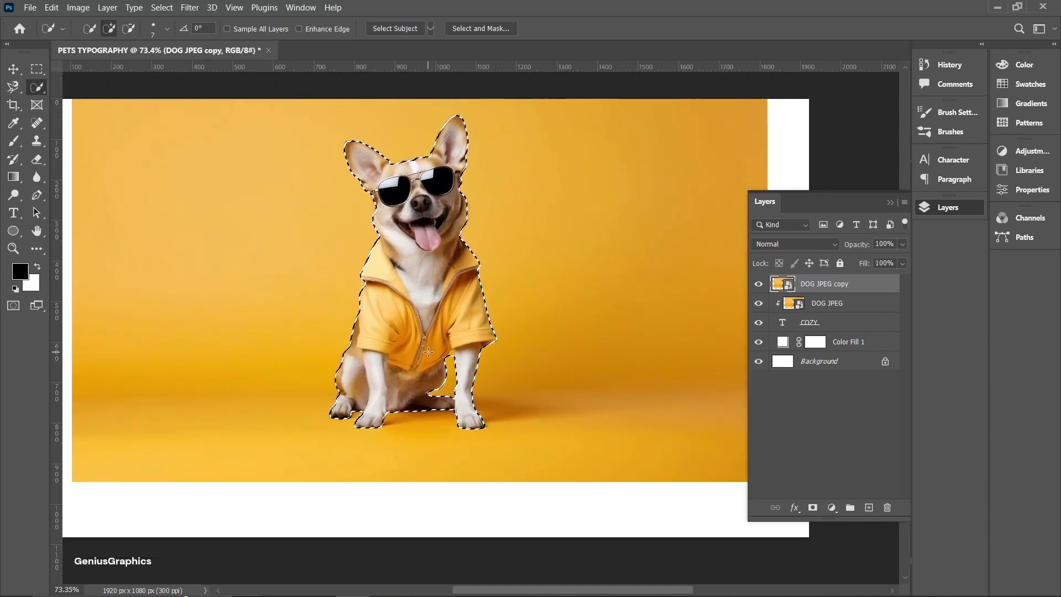
scroll(428, 351, down, 1)
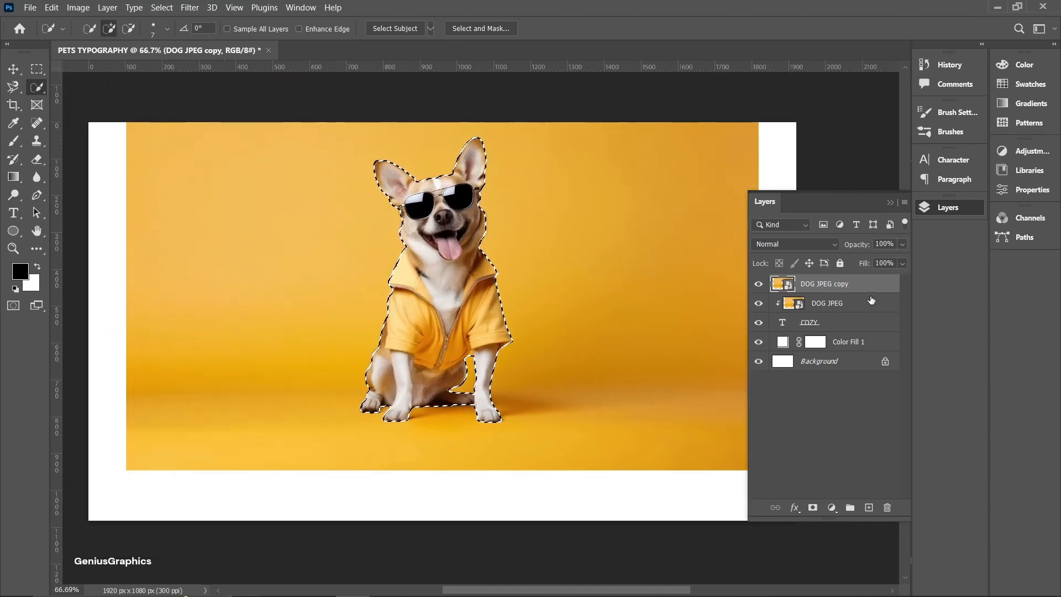
click(814, 512)
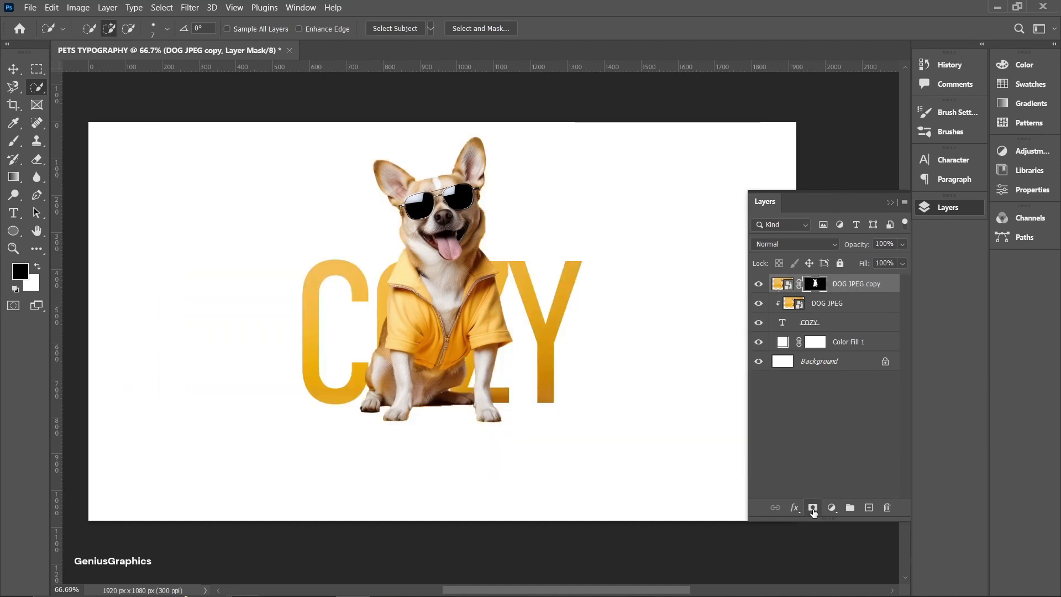
- Duplicate the COZY text layer and move the unclipped COZY layer to the top of the layer stack
click(822, 328)
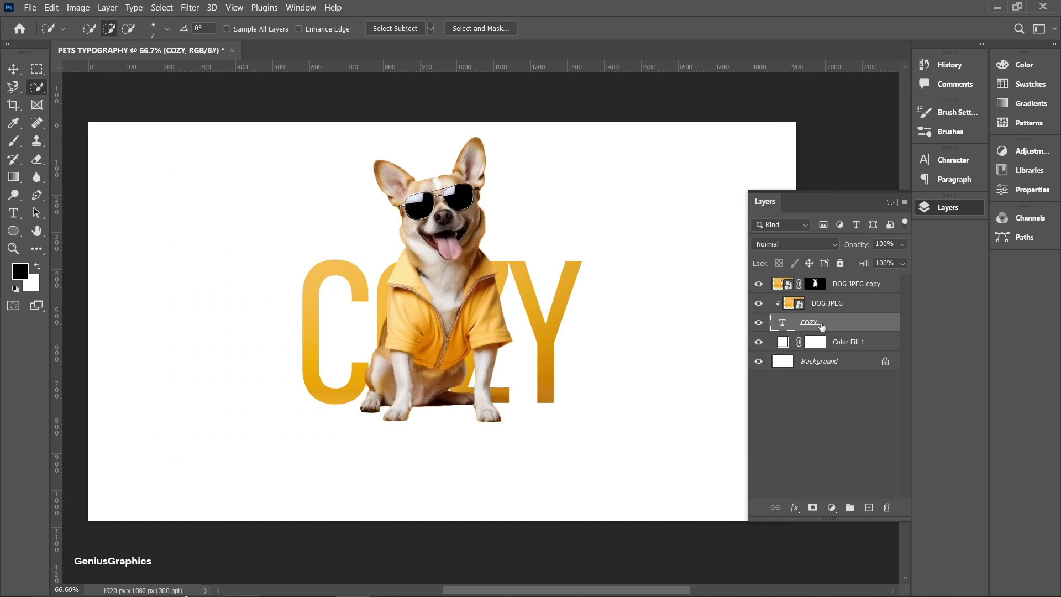
key(ctrl+j)
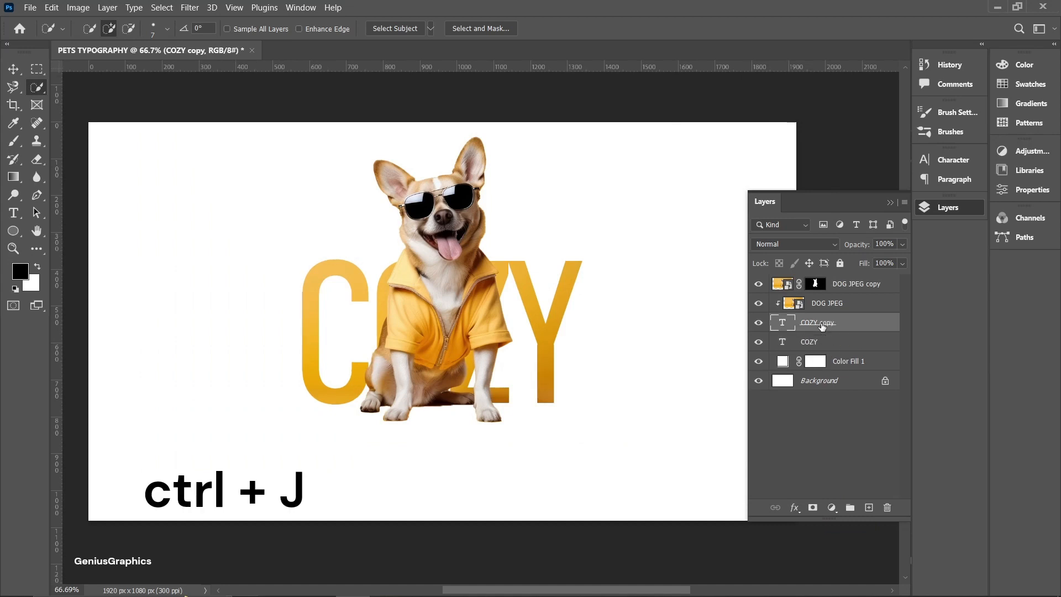
click(826, 342)
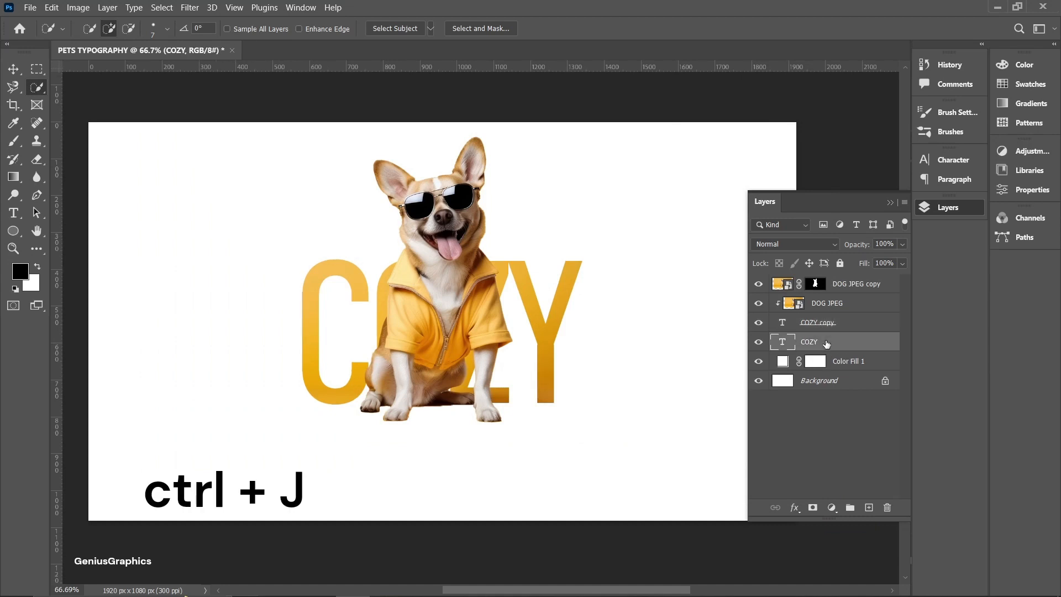
drag(845, 347, 849, 283)
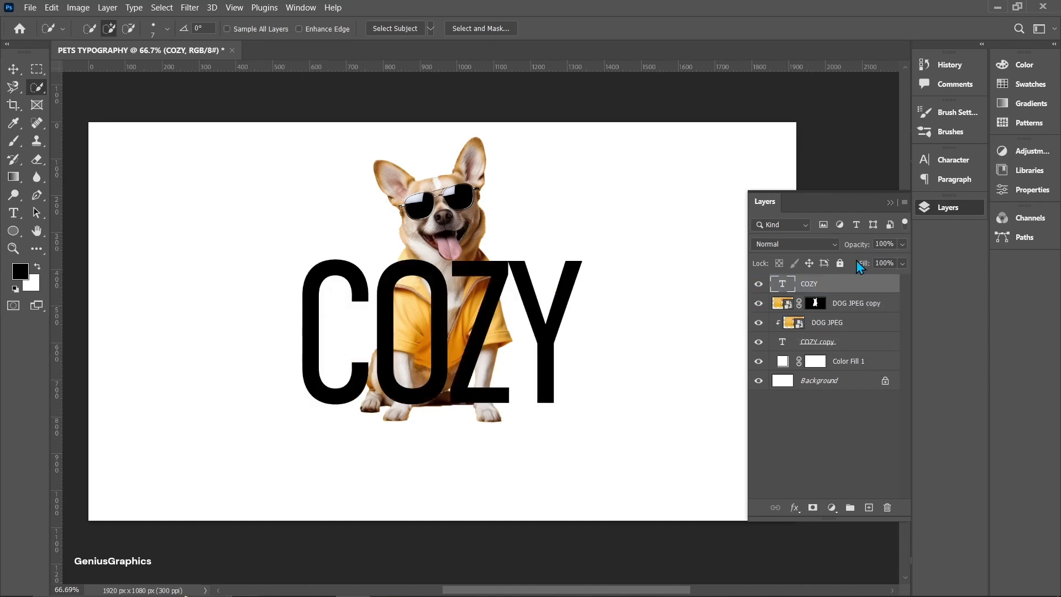
- Set the top COZY layer's fill to 0% and add a 5 px white outside stroke at 100% opacity
click(902, 265)
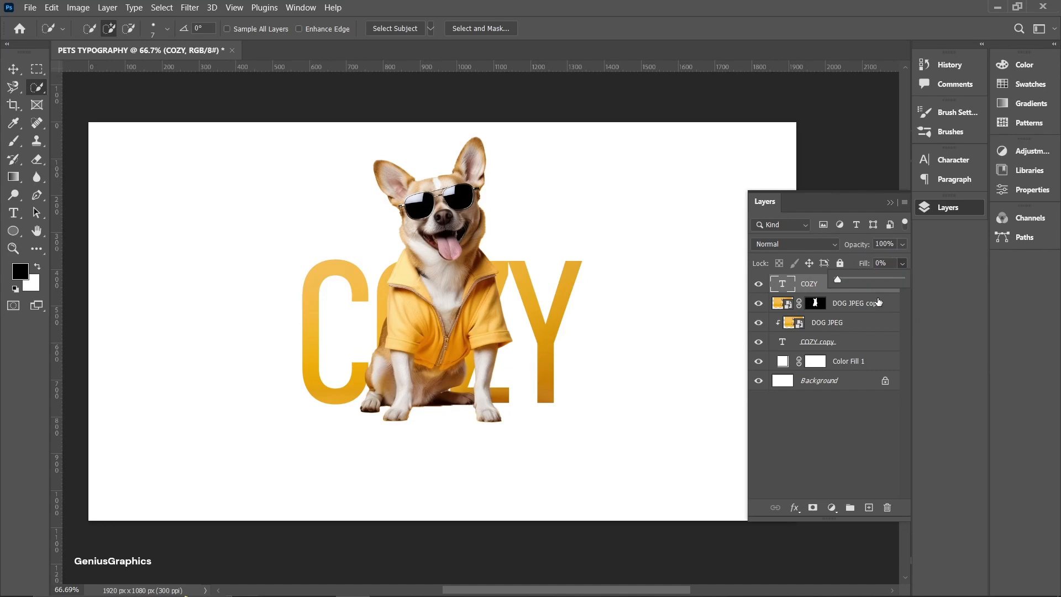
click(904, 264)
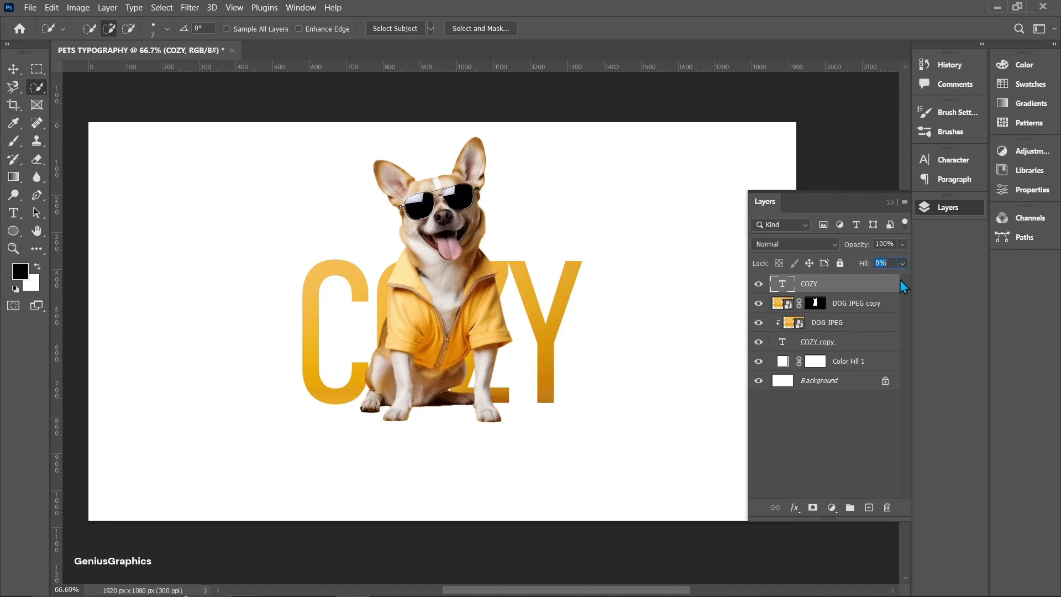
double_click(860, 289)
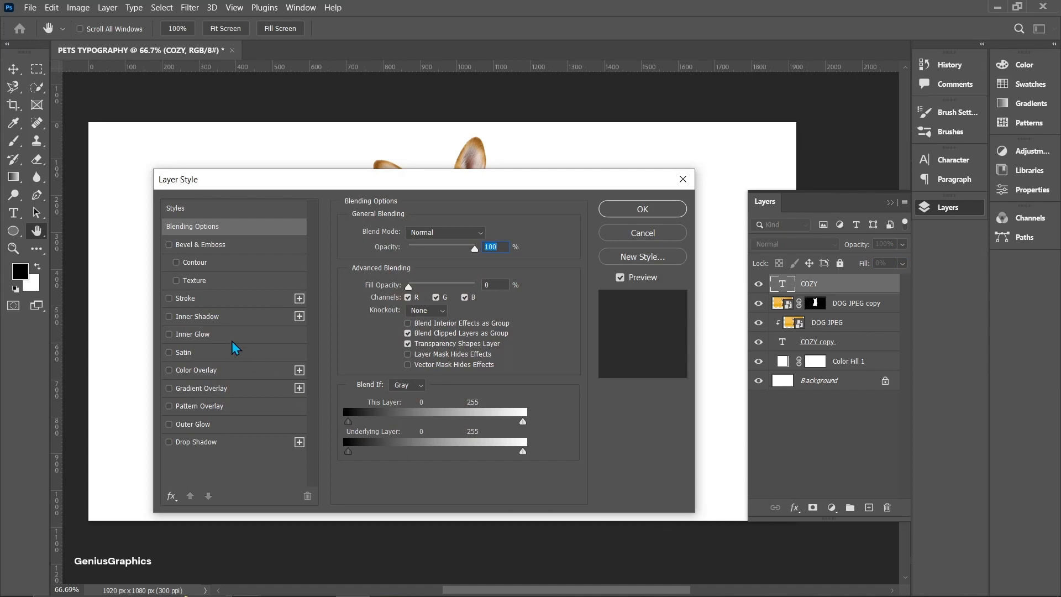
click(194, 298)
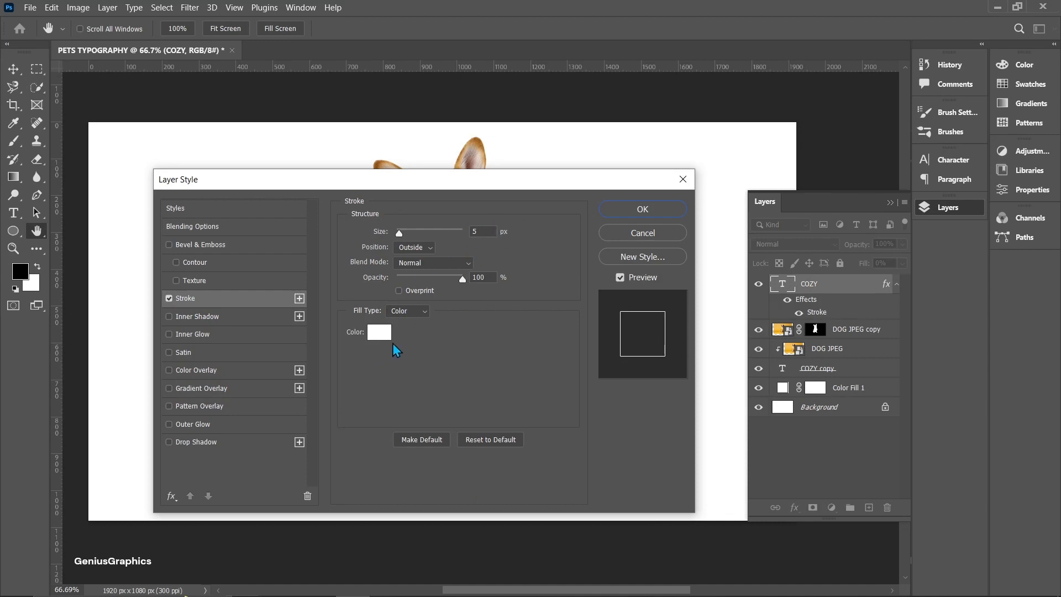
mouse_move(608, 187)
mouse_down()
mouse_move(636, 303)
mouse_move(635, 381)
mouse_move(626, 183)
mouse_move(628, 192)
mouse_up()
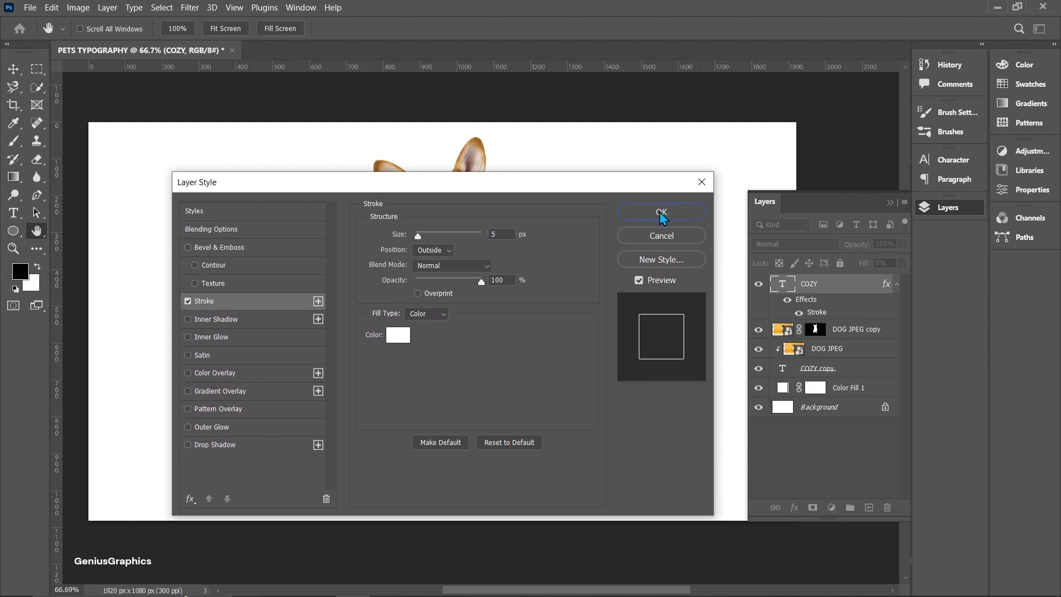
click(664, 214)
key(w)
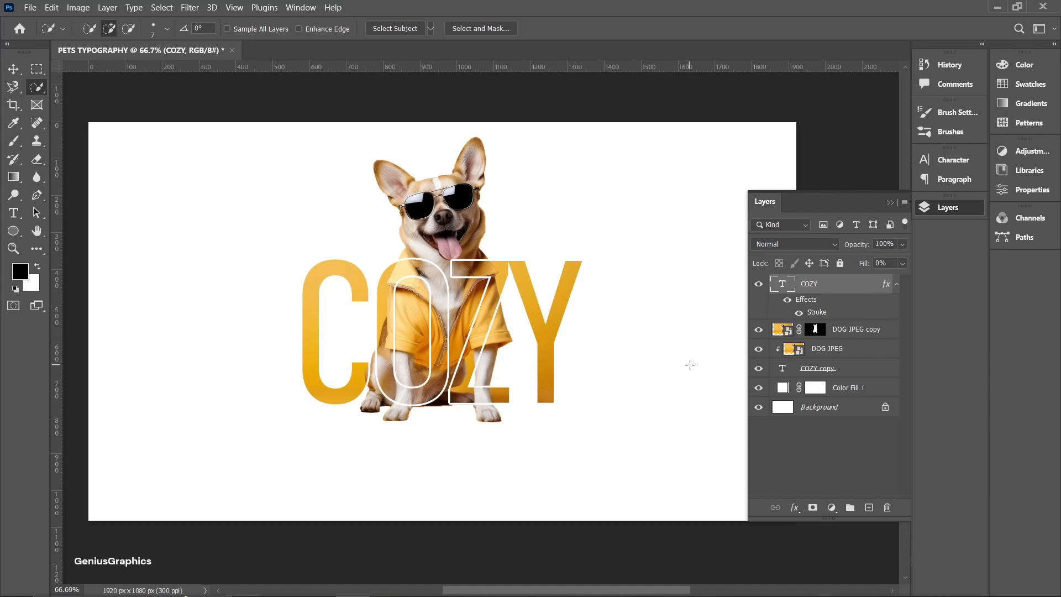
- Lower the DOG JPEG copy layer's opacity to 98% and give it a Multiply drop shadow with 95% opacity, 0 px distance and 18 px size
click(888, 330)
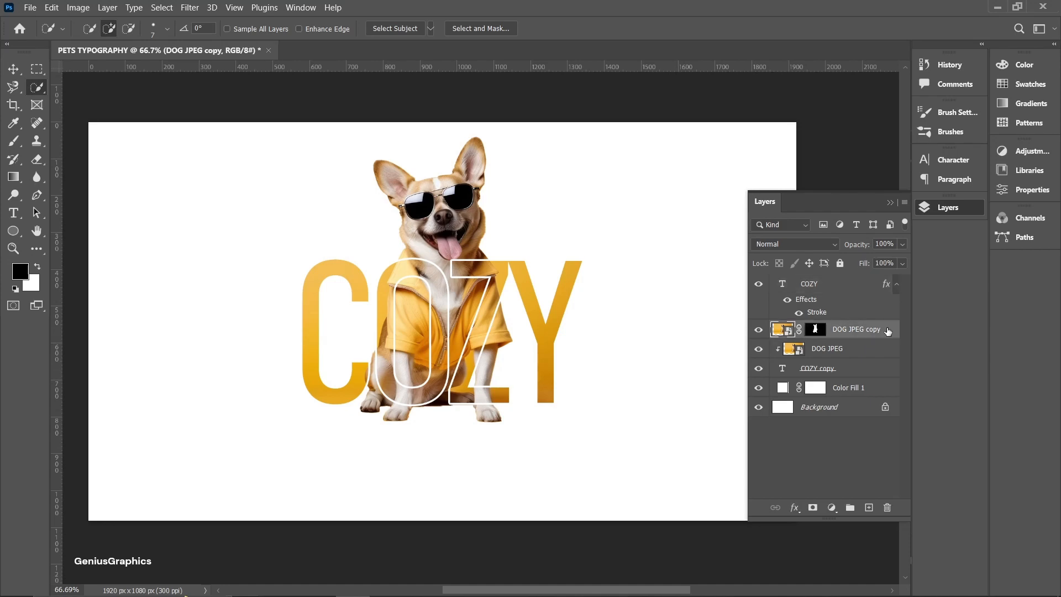
double_click(887, 331)
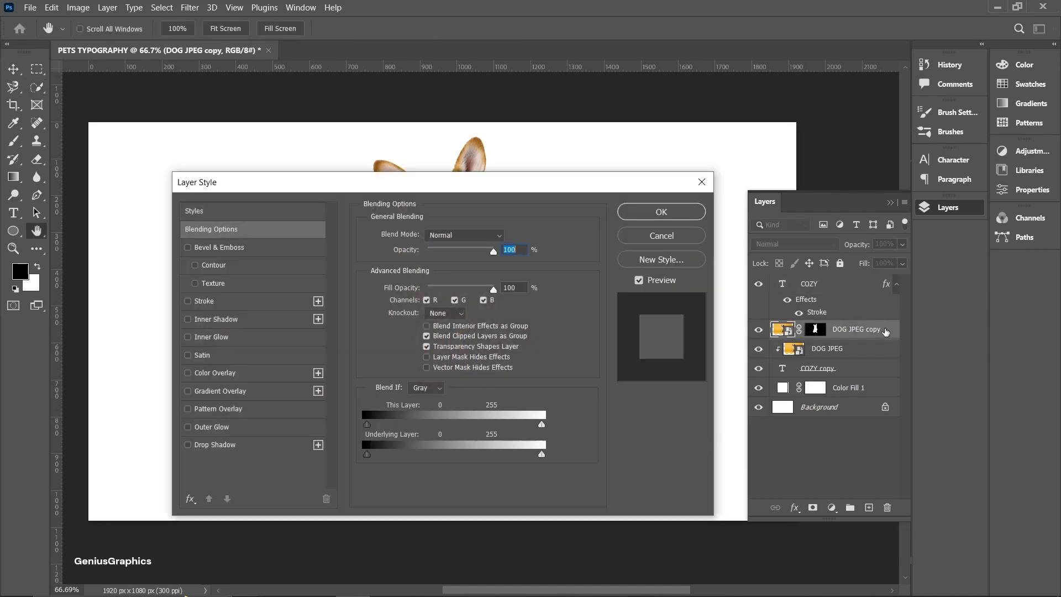
key(Down)
key(Down)
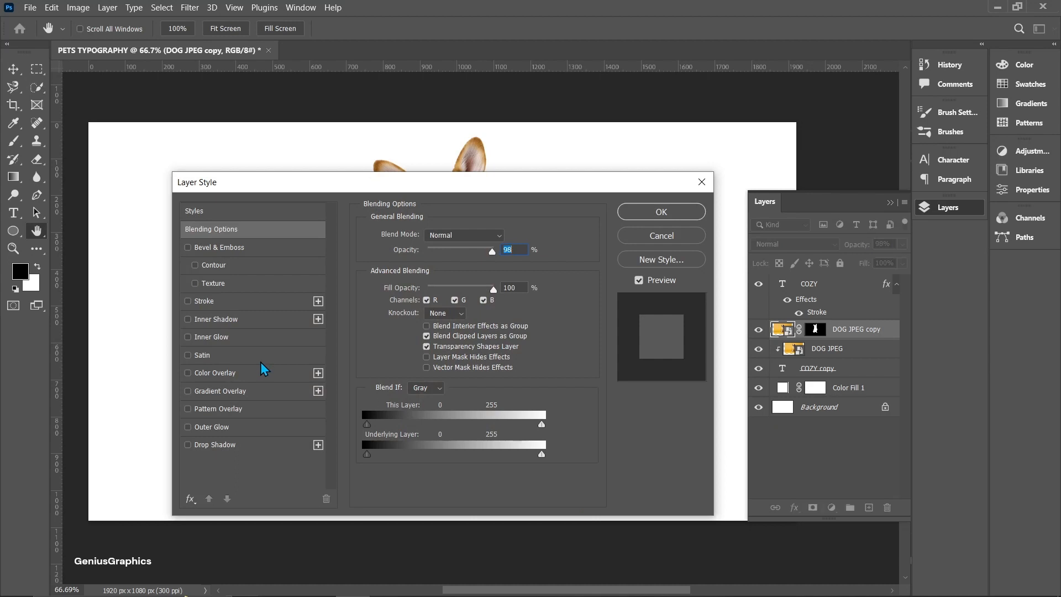
click(215, 445)
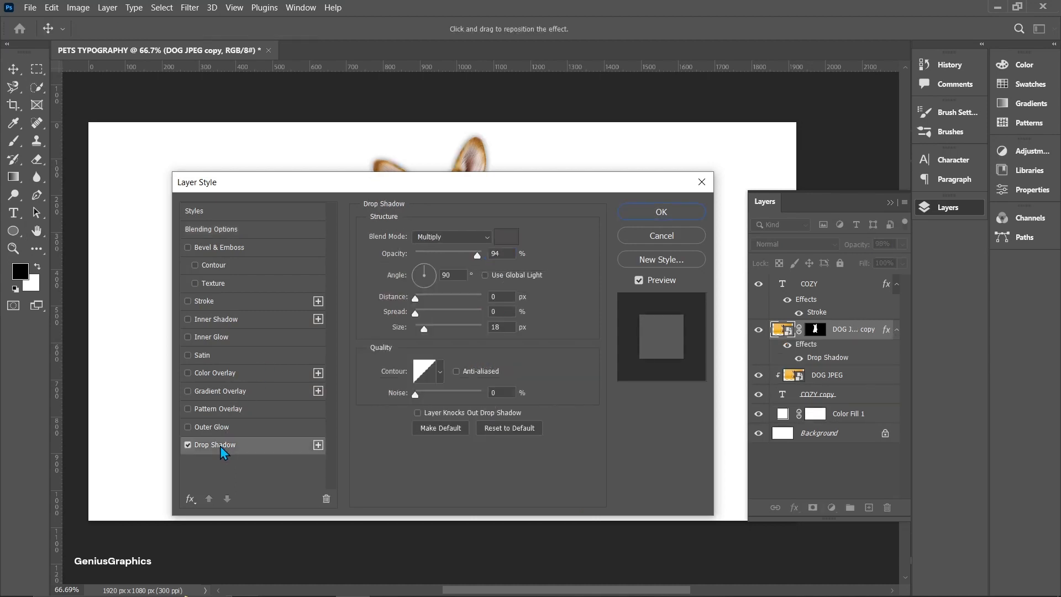
click(497, 254)
text(95)
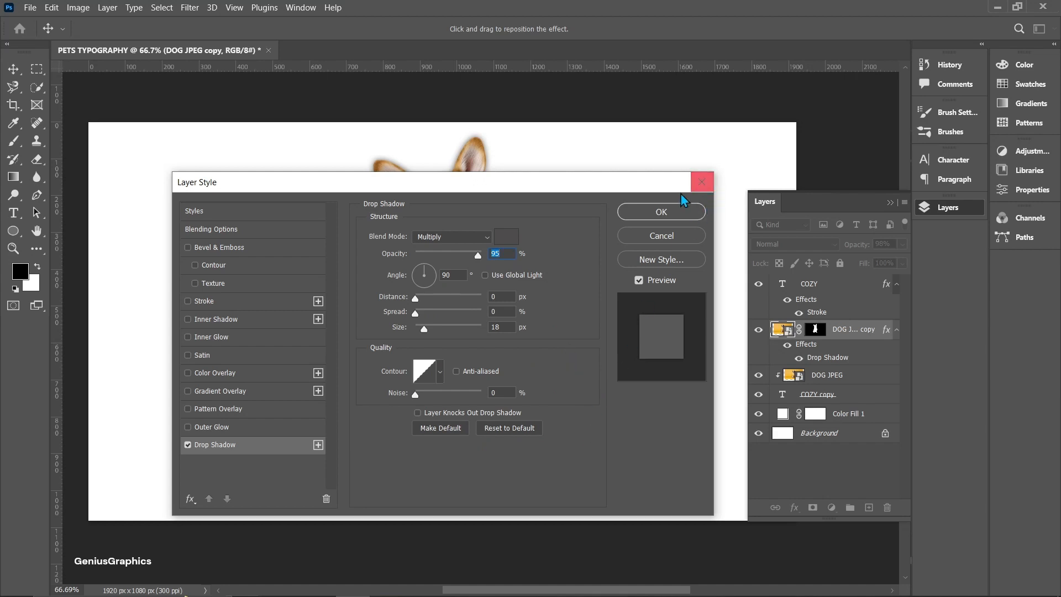
mouse_move(637, 191)
mouse_down()
mouse_move(641, 382)
mouse_move(747, 512)
mouse_move(661, 330)
mouse_move(638, 199)
mouse_up()
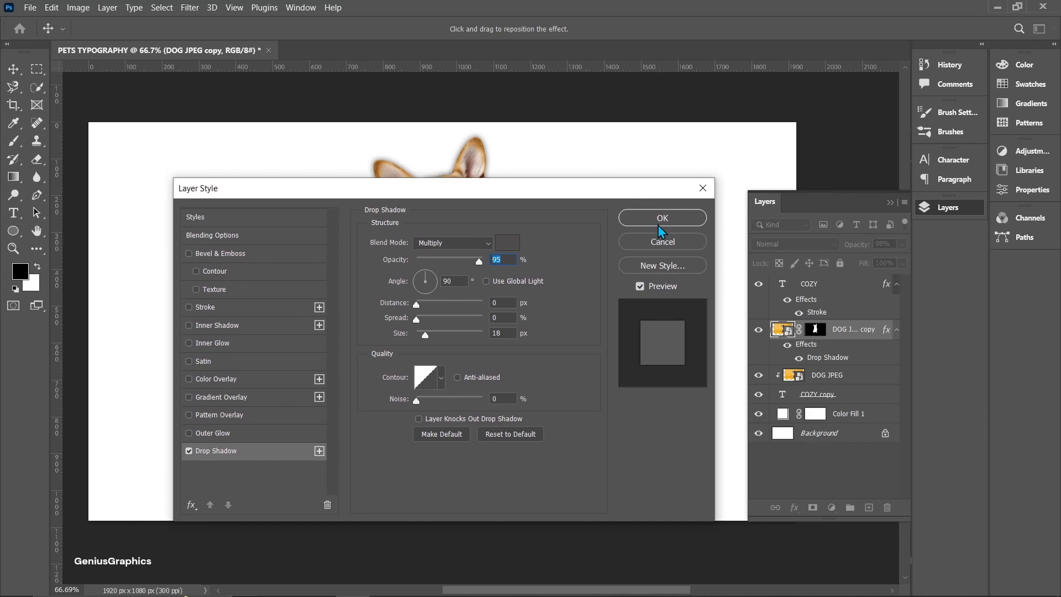
click(661, 220)
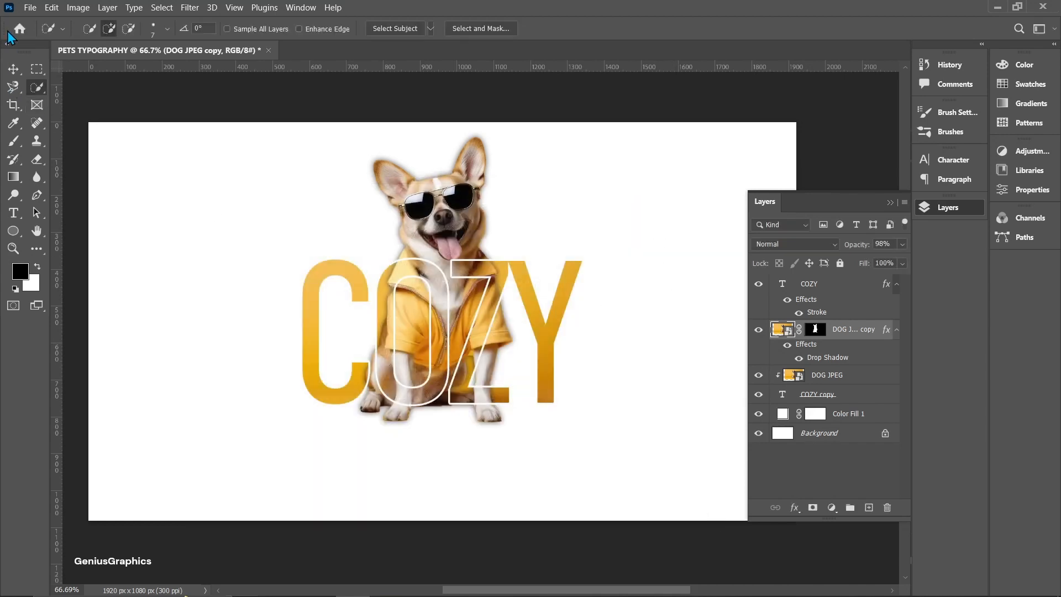
- Select all the dog and COZY text layers together and move them straight down to centre the artwork vertically on the canvas
click(13, 68)
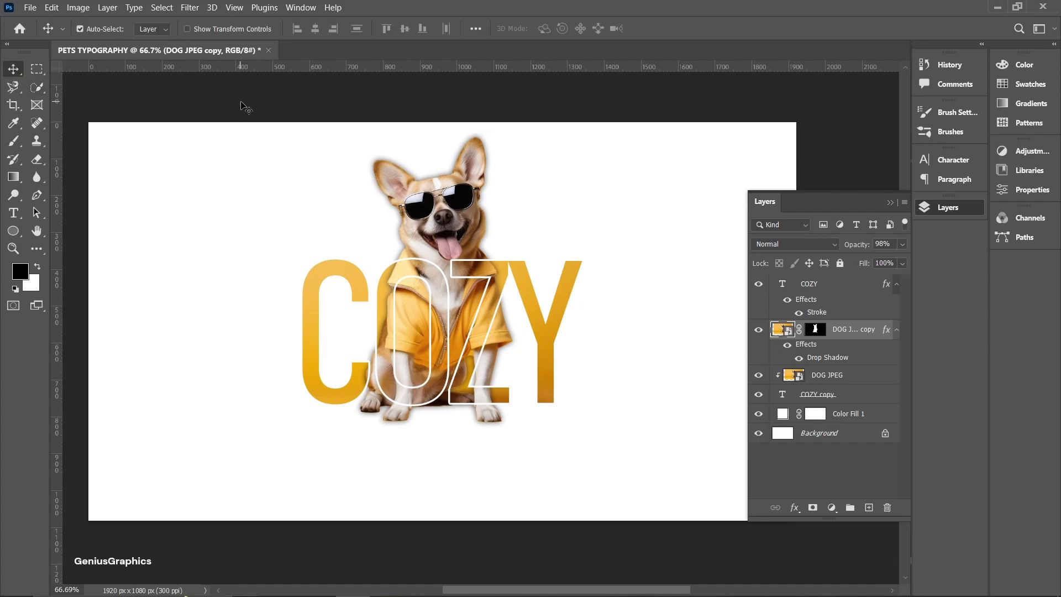
drag(241, 103, 624, 497)
drag(644, 489, 644, 489)
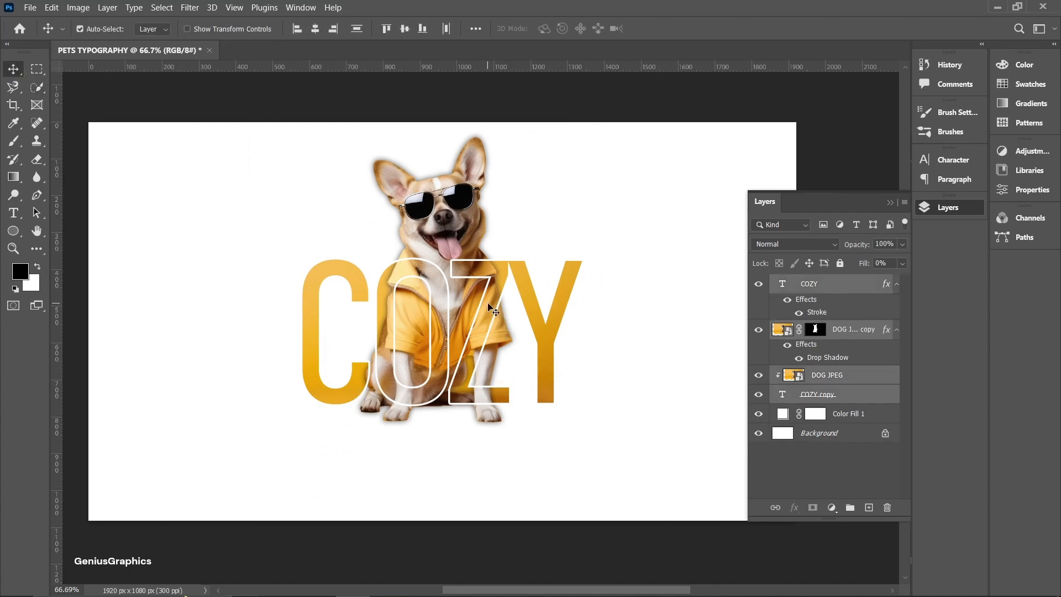
drag(489, 307, 488, 335)
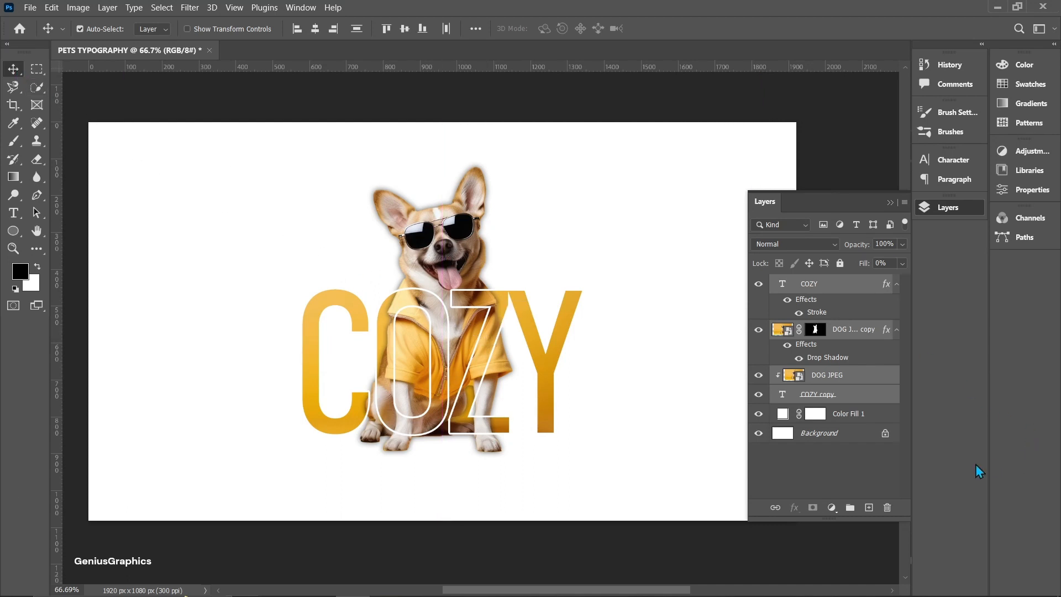
- Change the Color Fill 1 background to yellow eeb113, sampled from the lower part of the letter C, and collapse the layer list
click(640, 463)
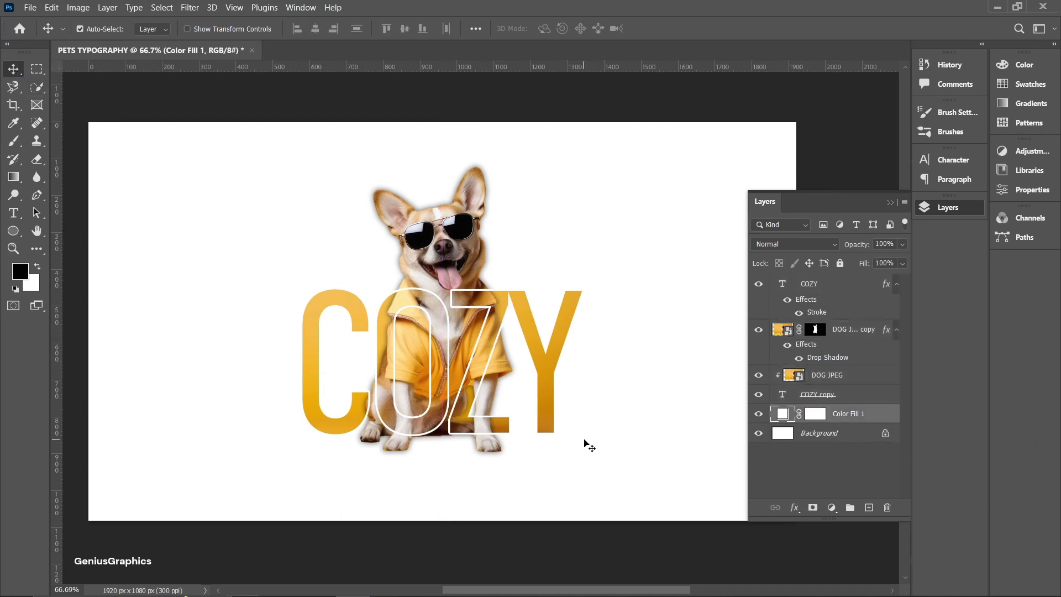
double_click(782, 415)
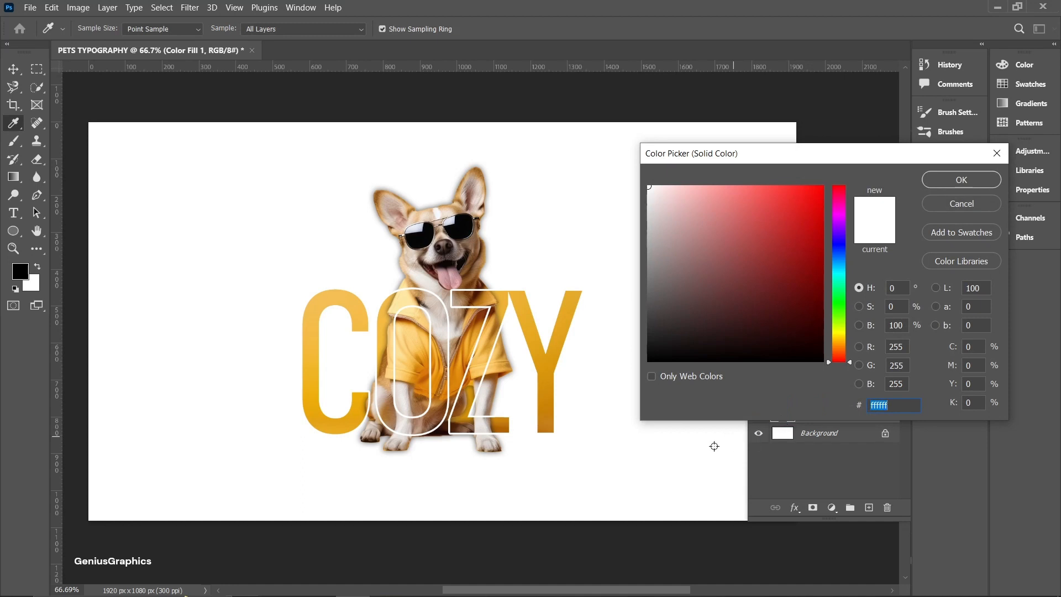
click(308, 396)
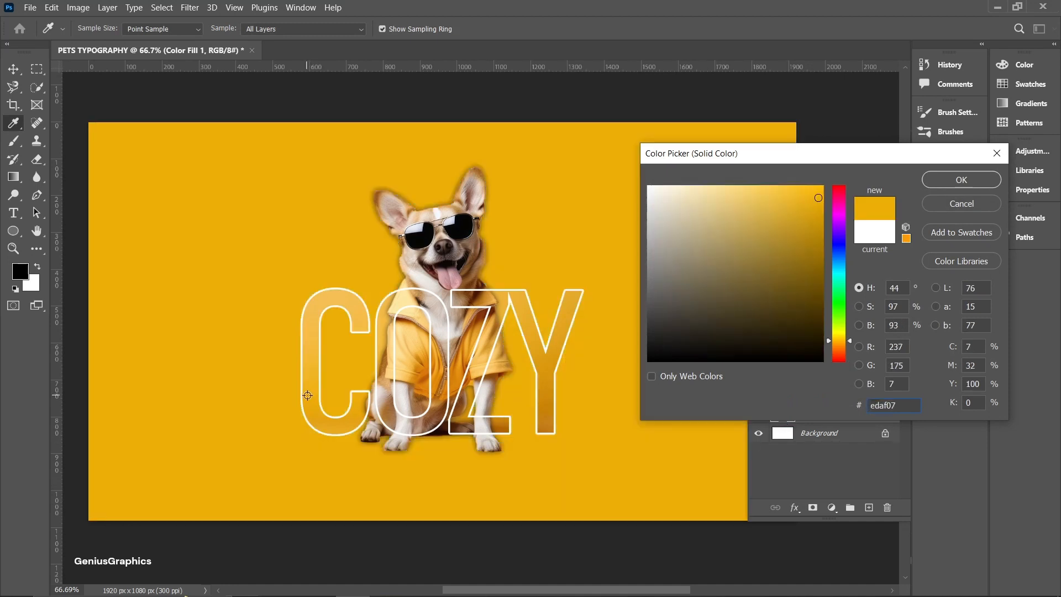
click(306, 397)
click(308, 389)
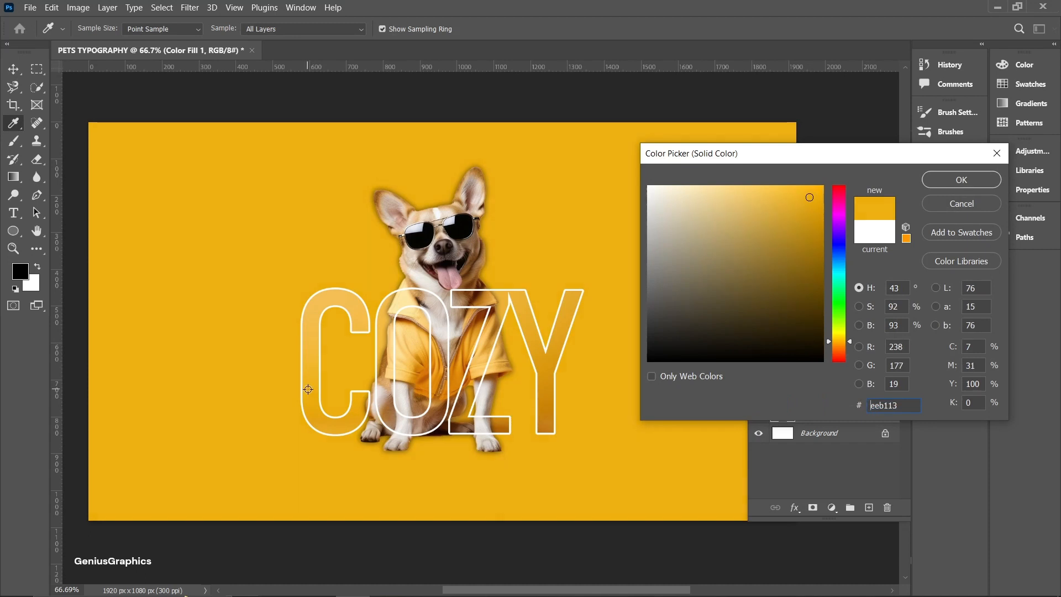
key(Return)
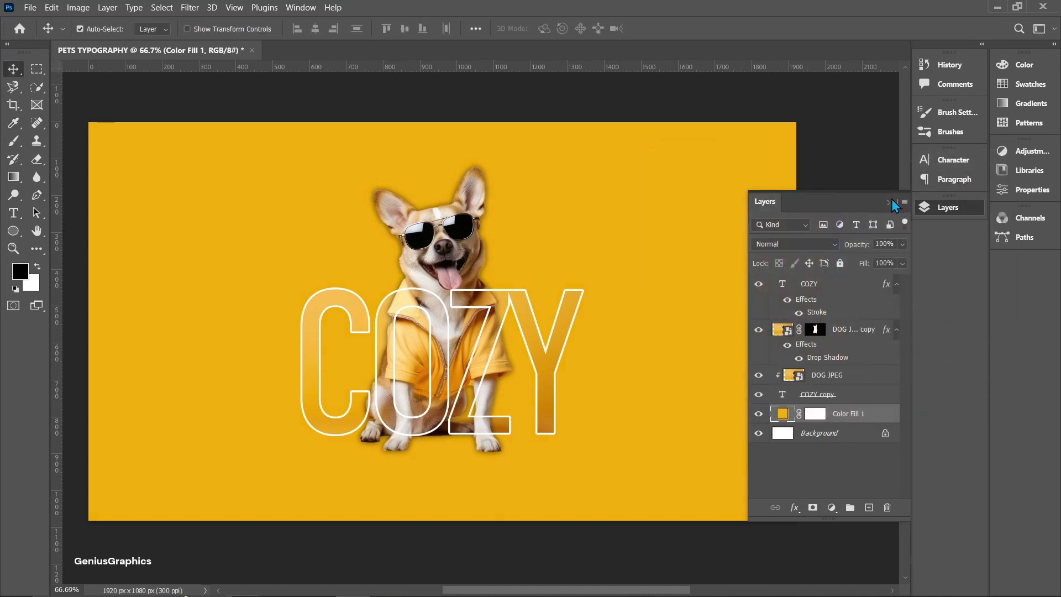
click(891, 201)
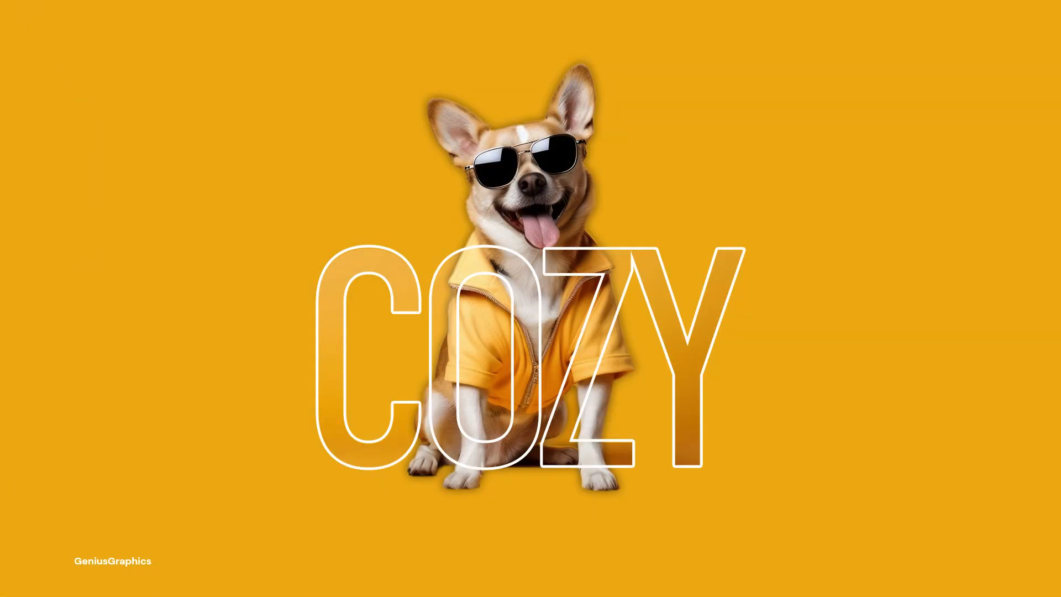